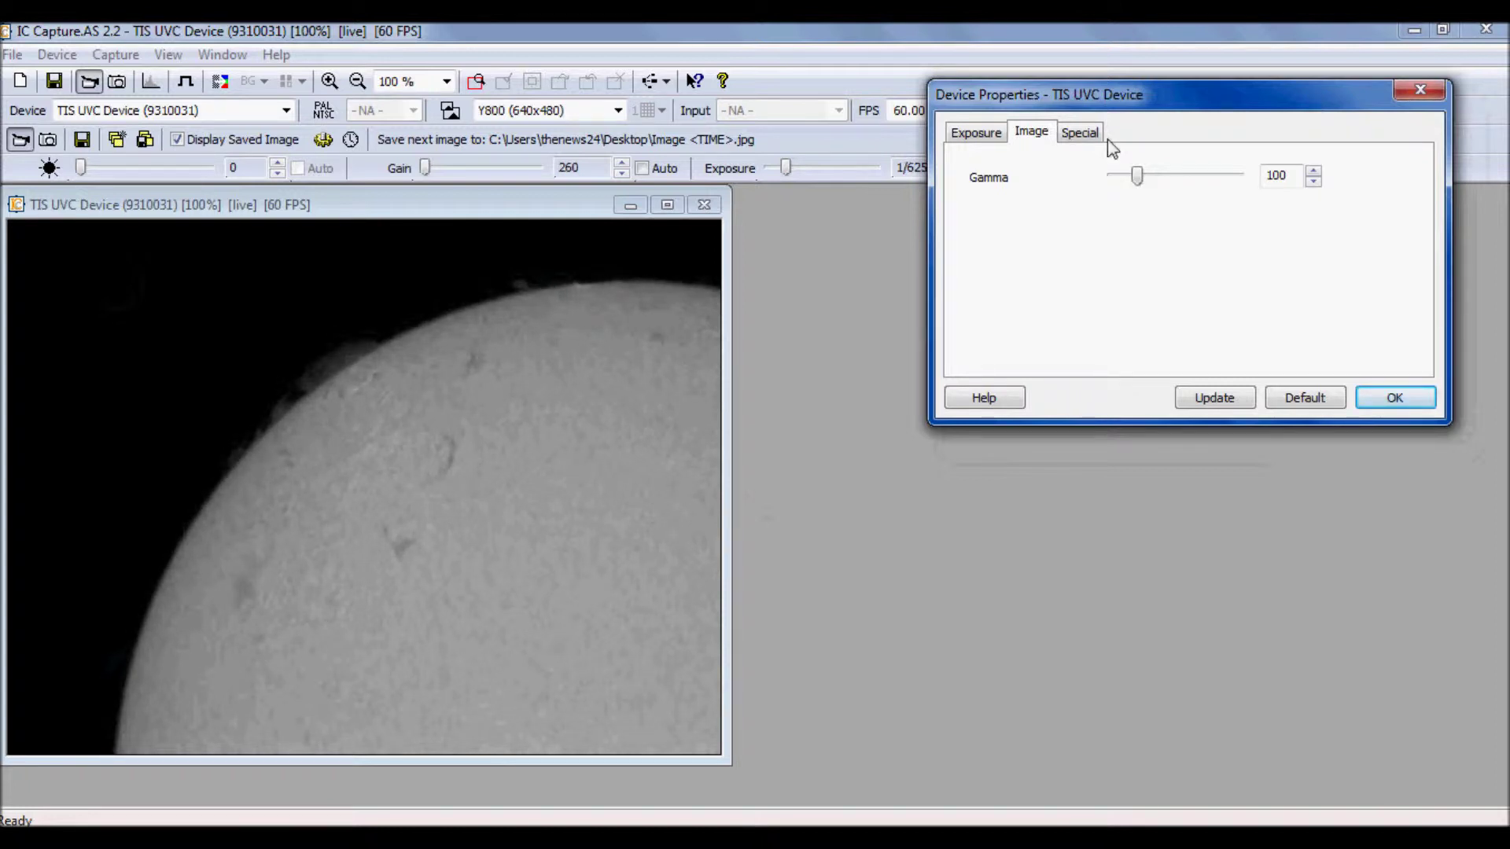
Prepare a paused recording named dmk2130sectest.avi, declining to overwrite 15.avi
left_click(993, 142)
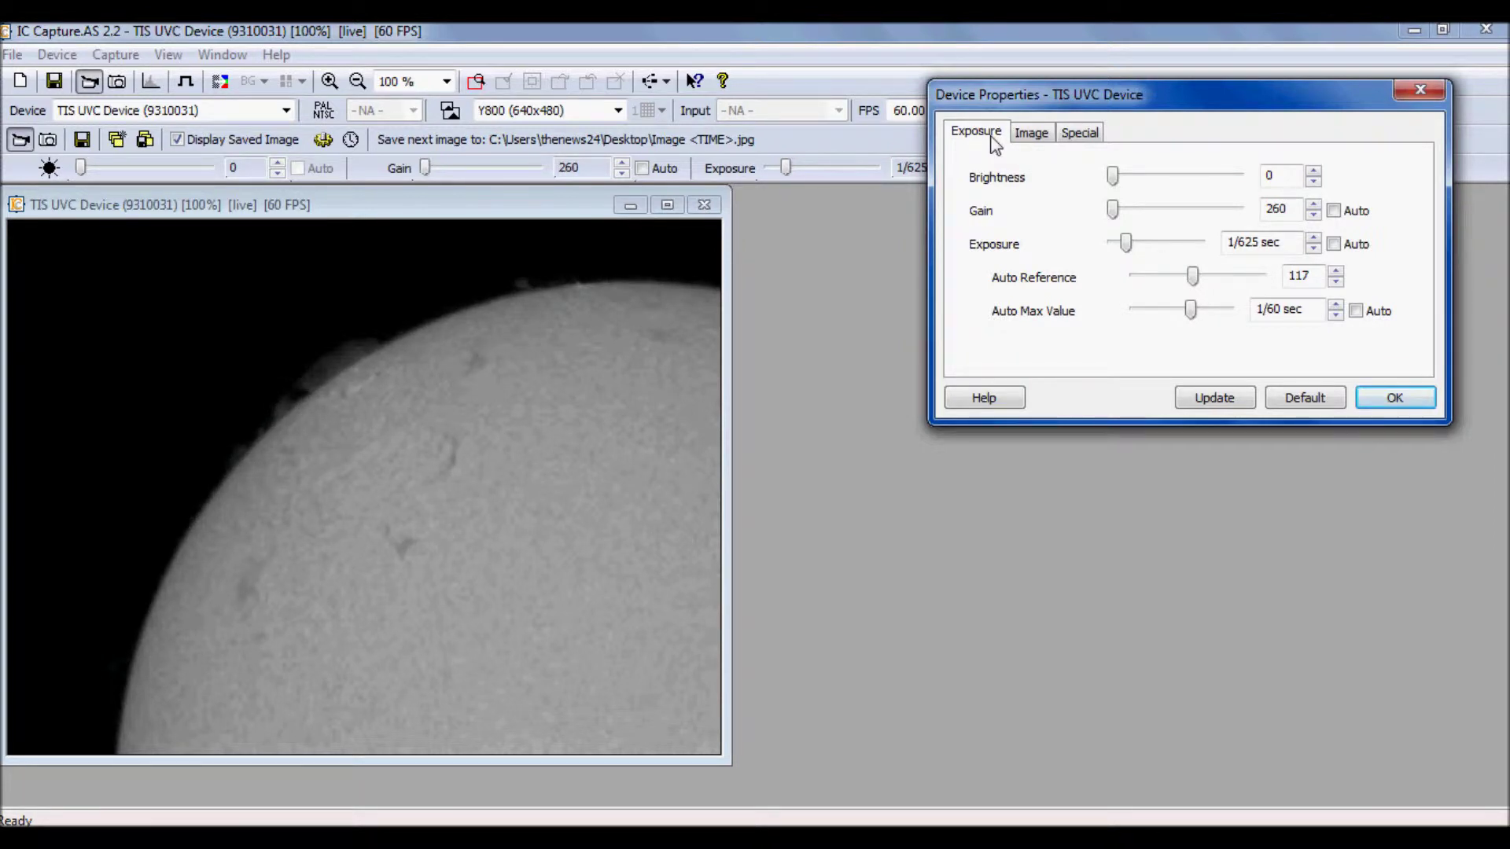
left_click(115, 55)
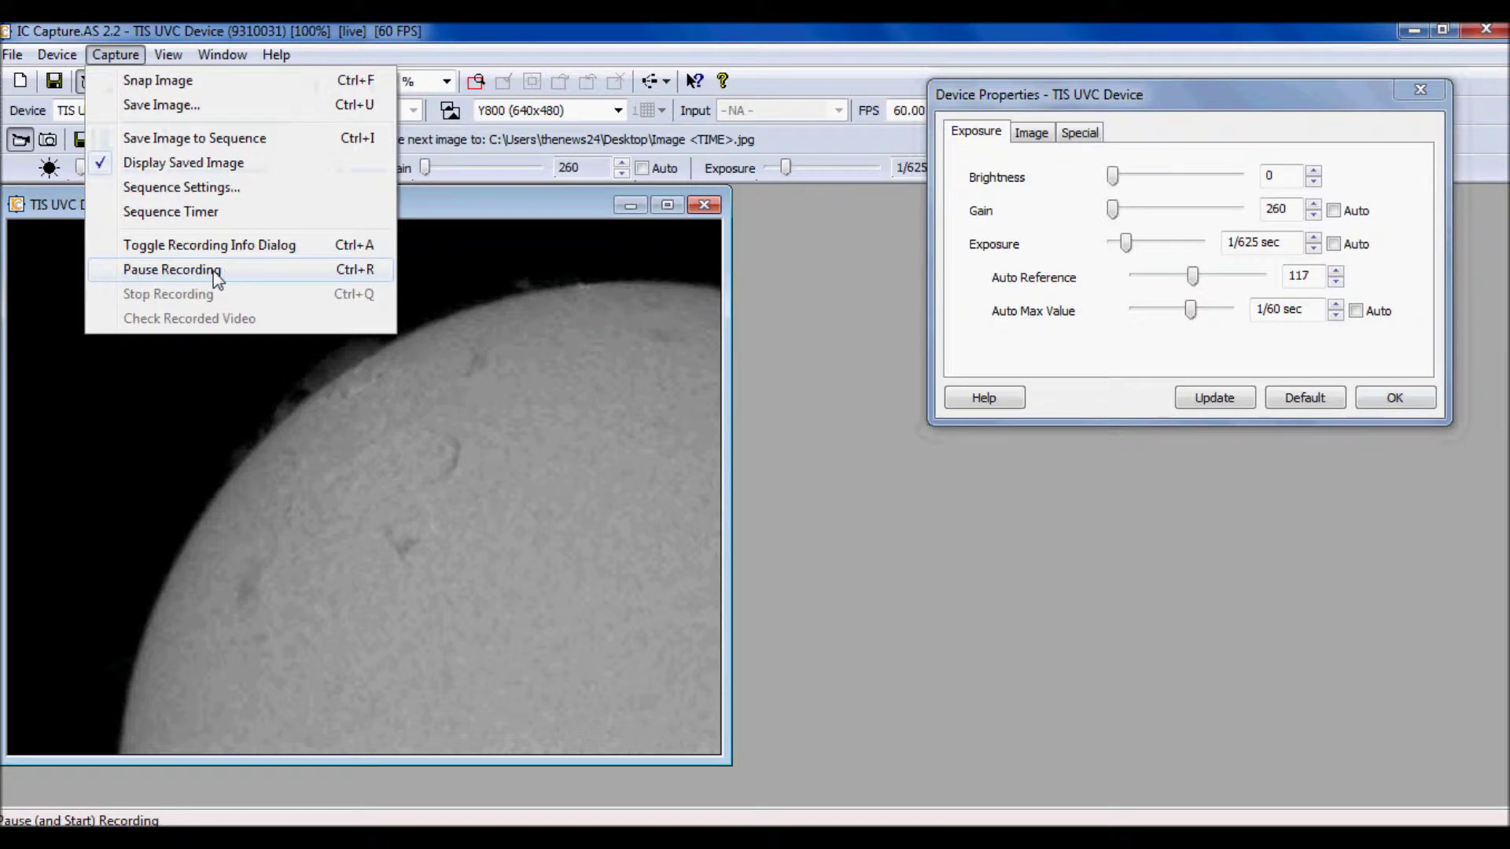
left_click(173, 270)
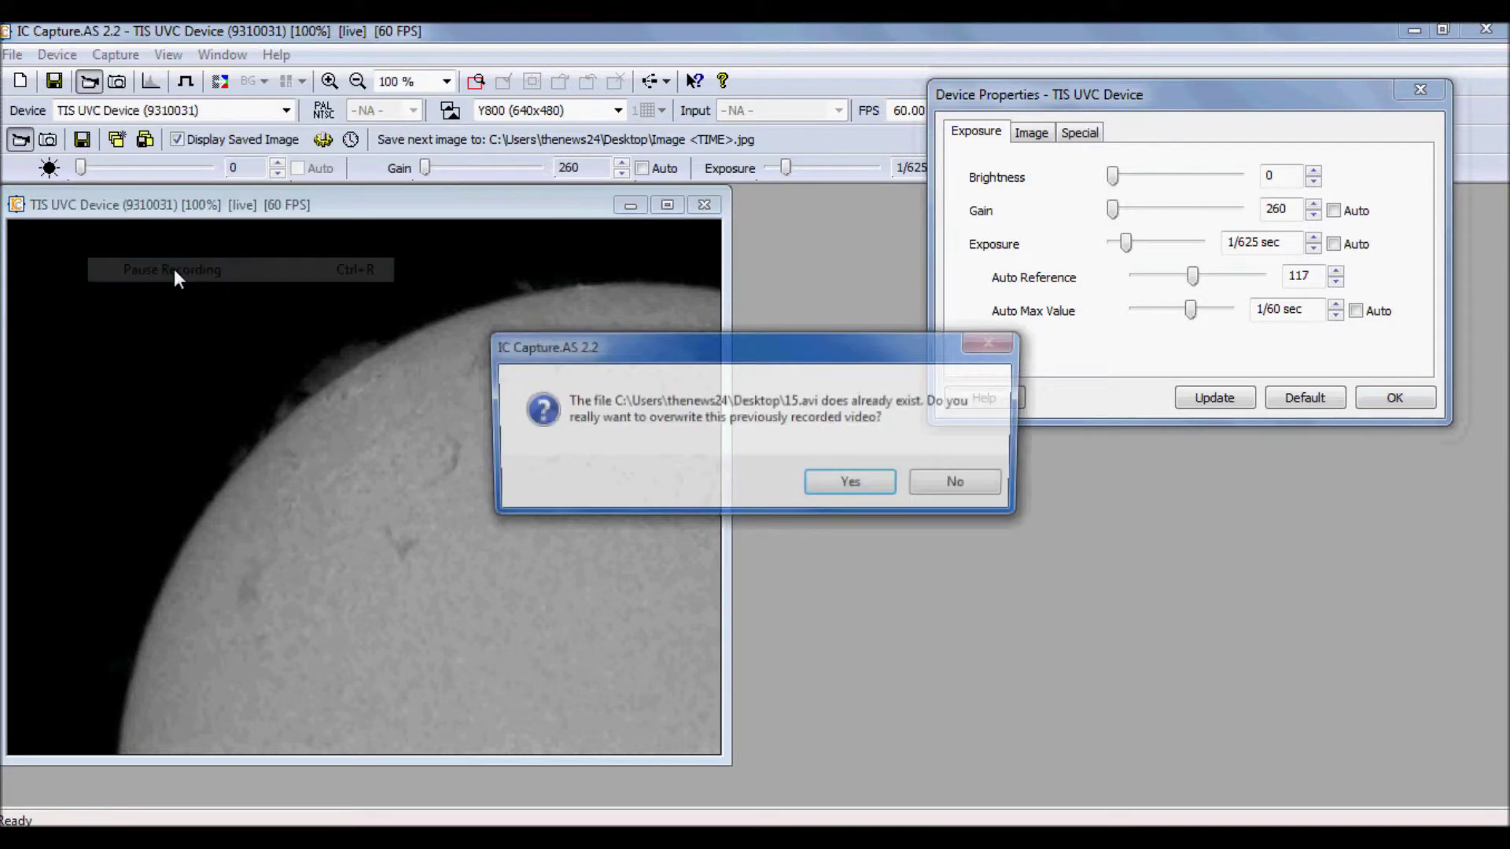
left_click(979, 483)
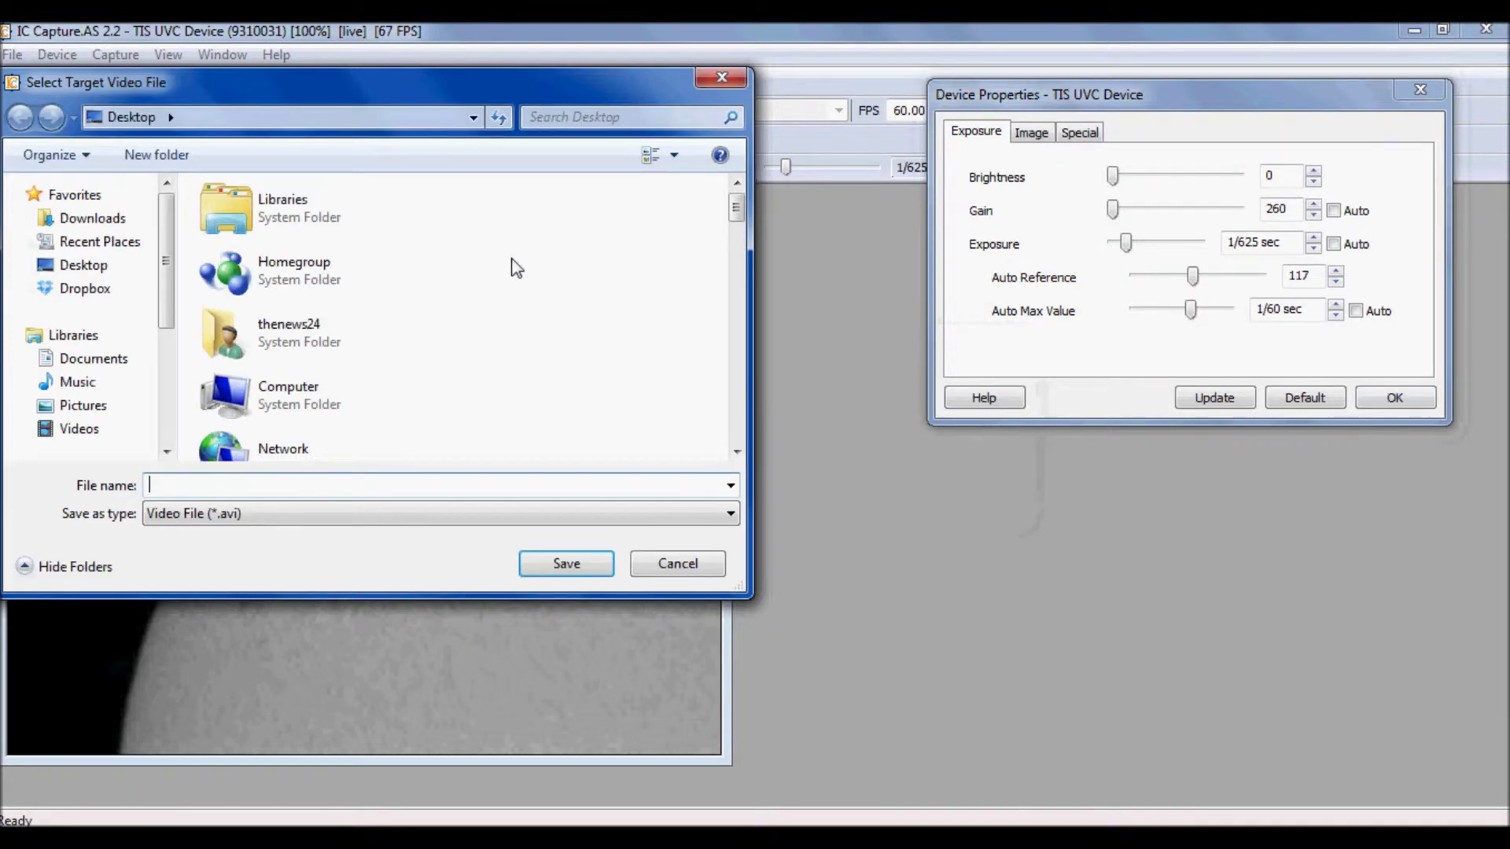
type("dmk2130sectest")
key("Return")
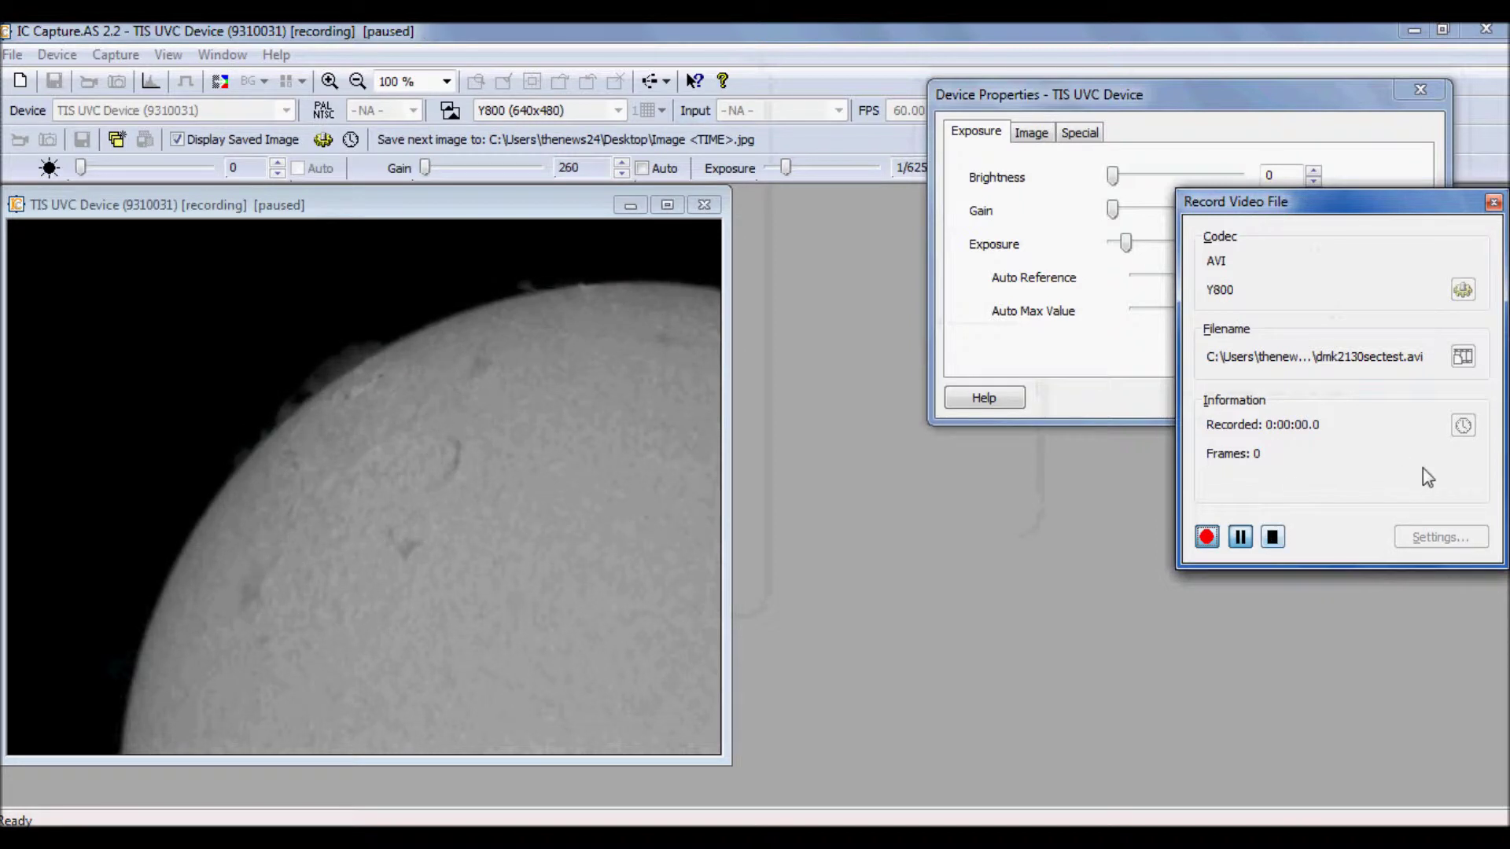
left_click(1273, 537)
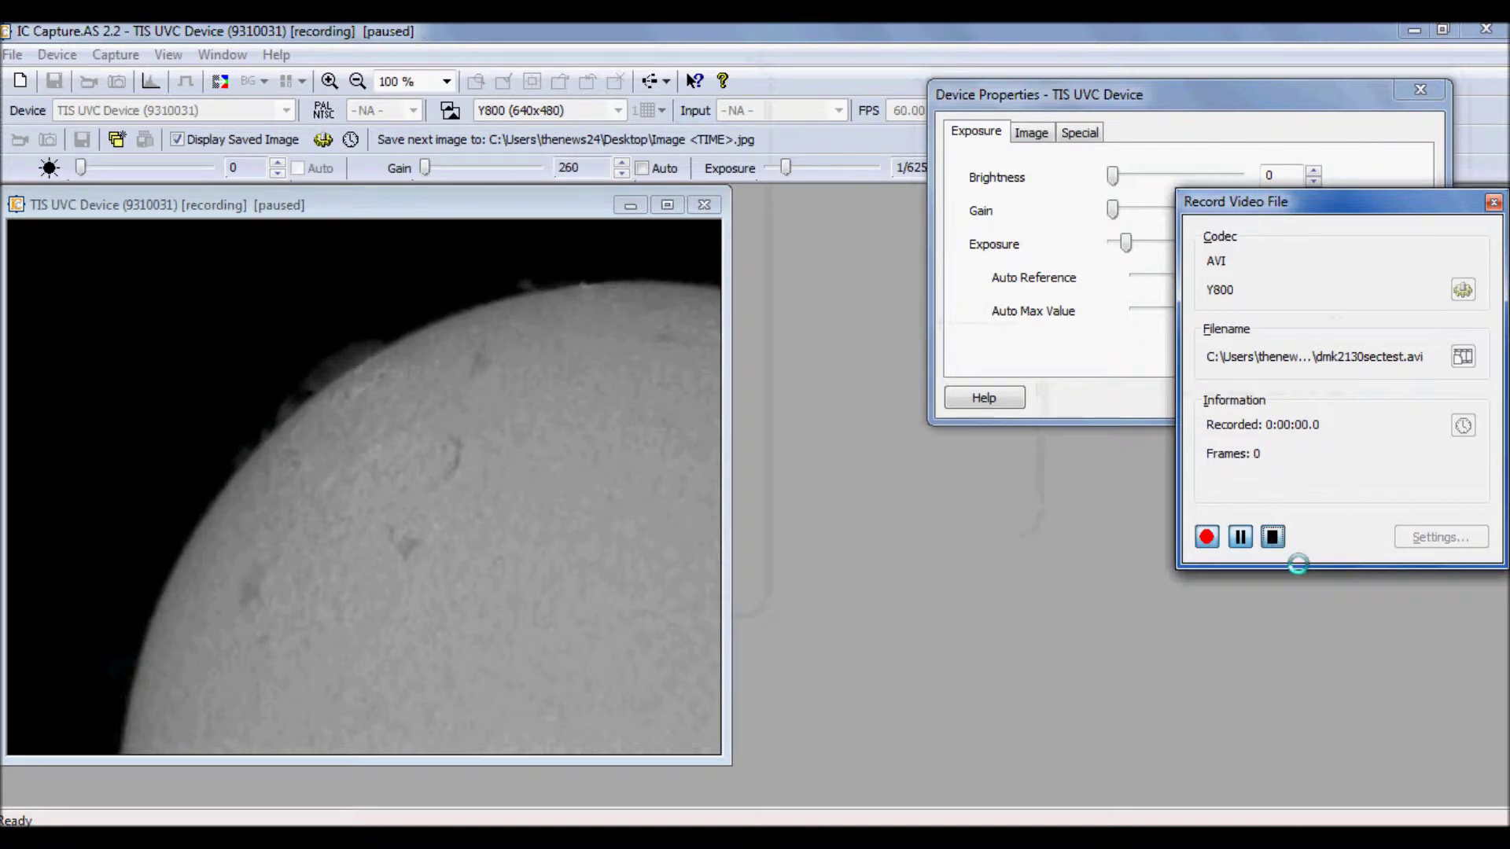
Enable the Stop recording after option in the advanced recording settings
left_click(1463, 425)
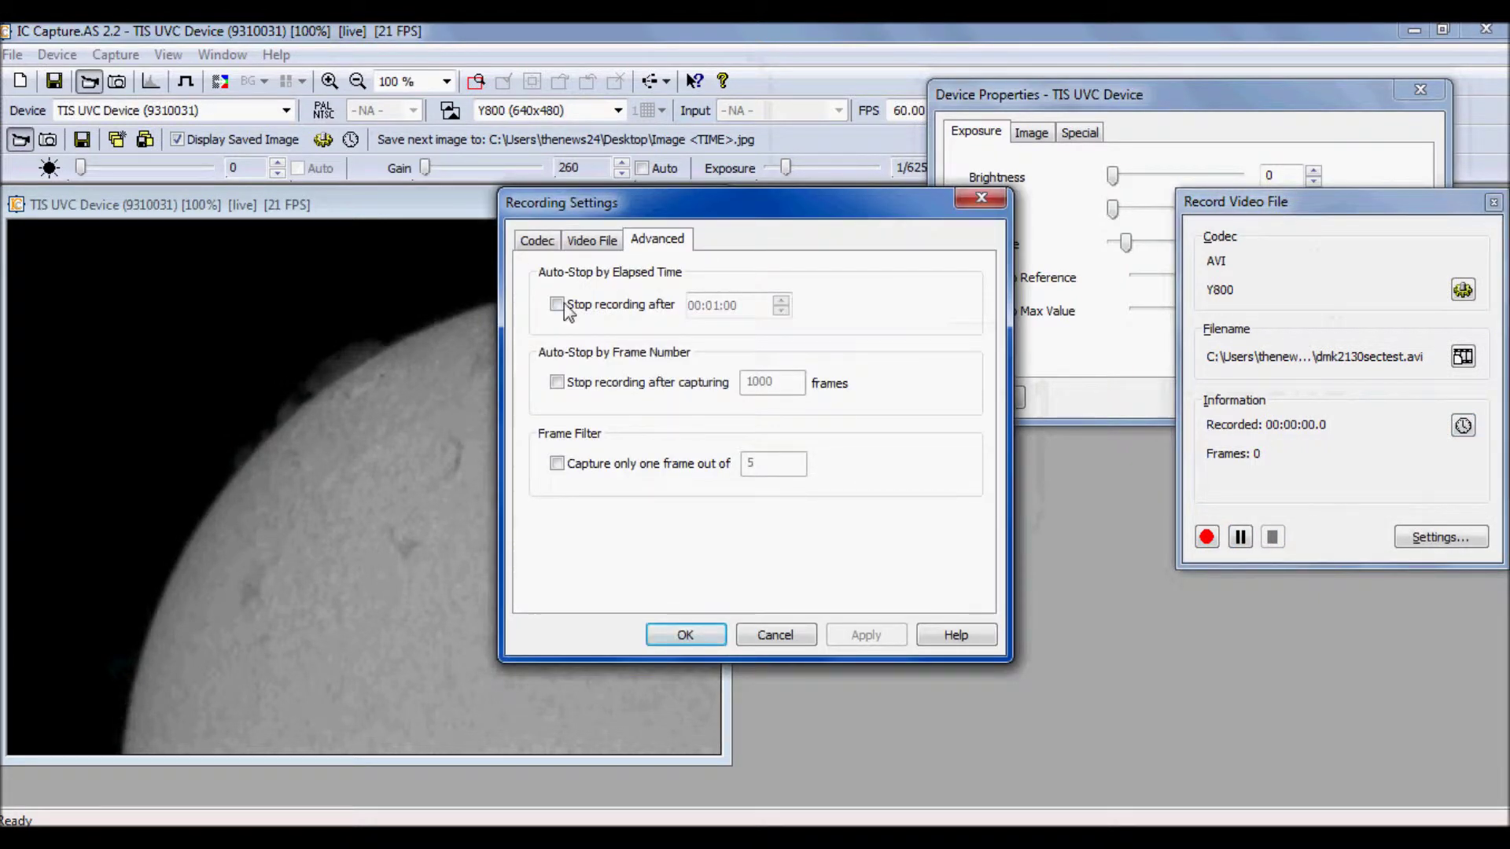
left_click(558, 305)
left_click(781, 311)
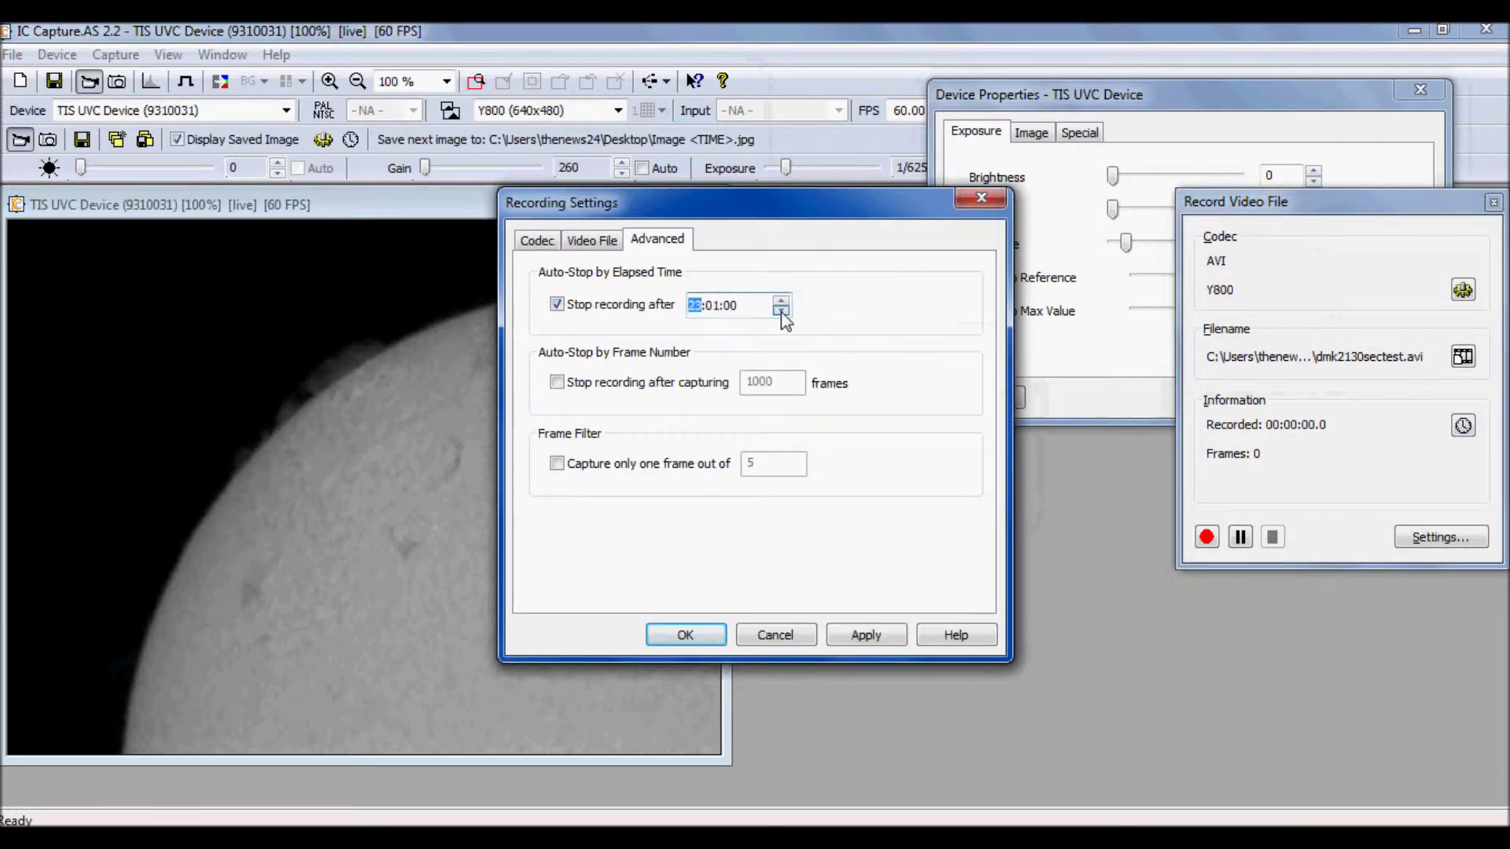
left_click_drag(781, 312, 781, 312)
left_click(753, 313)
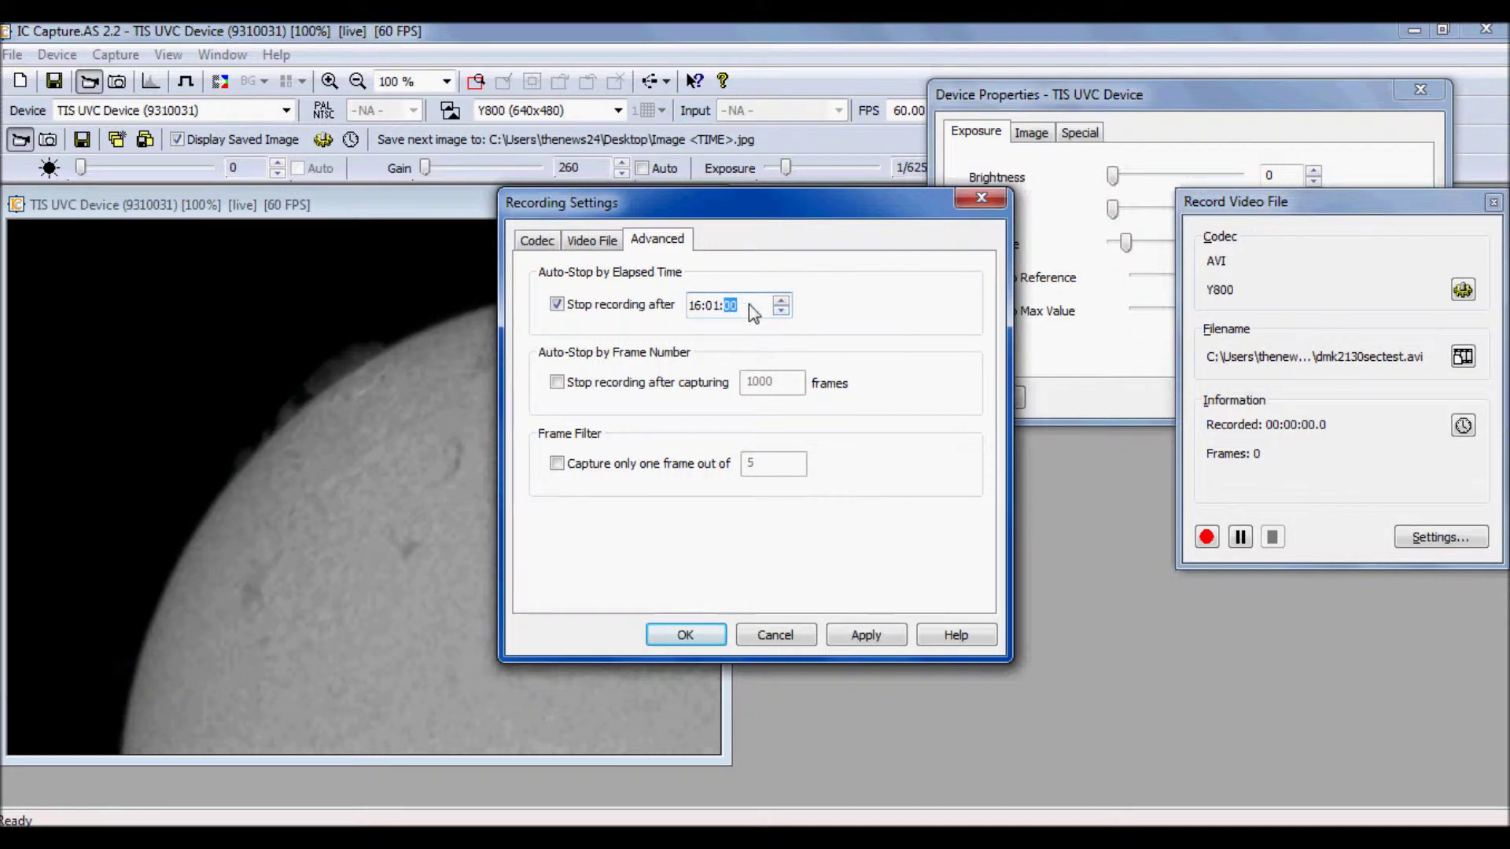
left_click(716, 306)
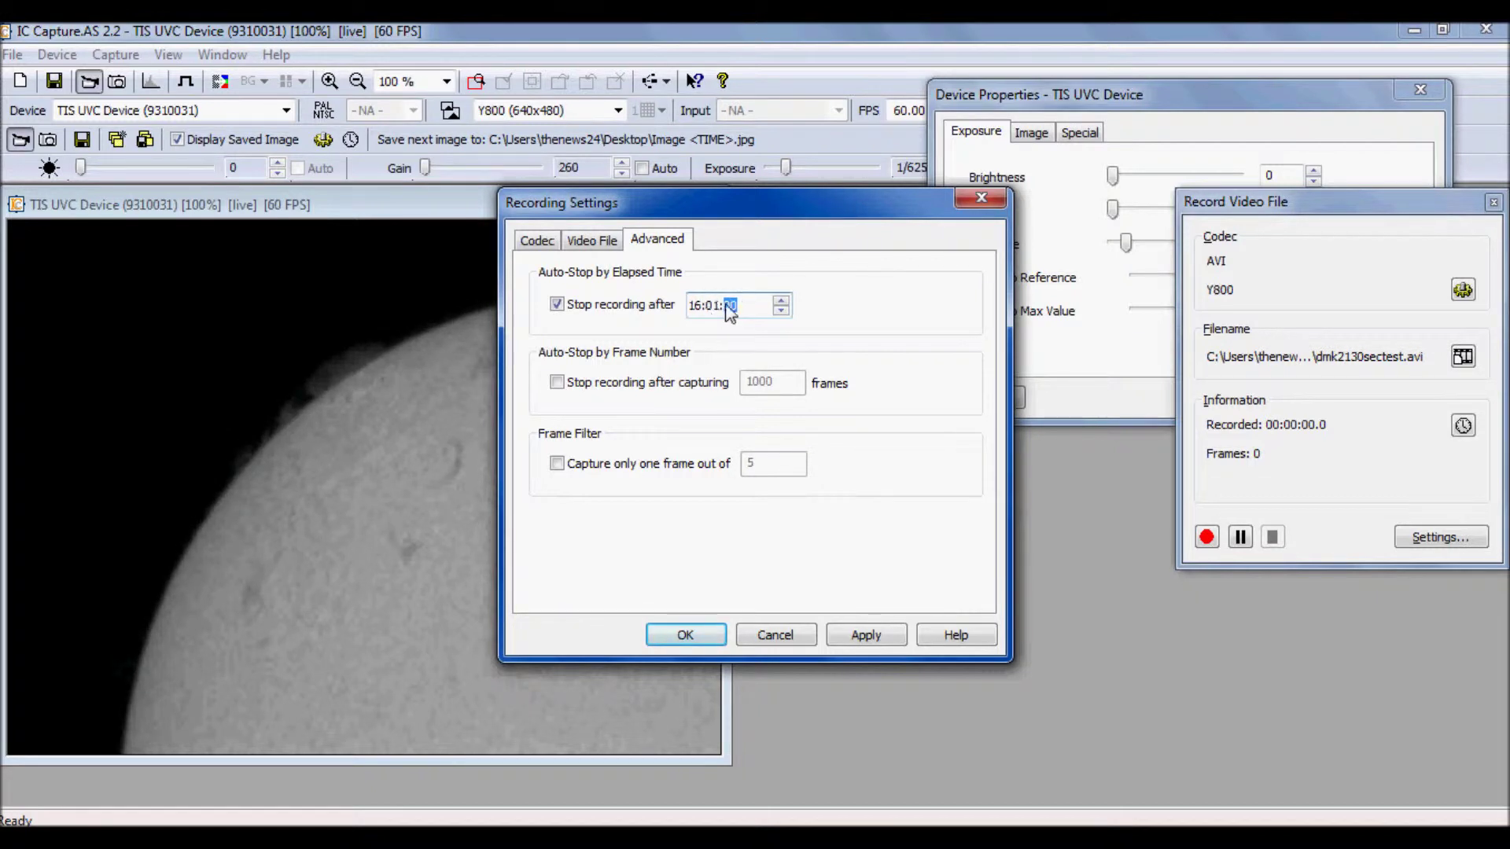
left_click(698, 307)
Set the recording time limit to 00:00:30 and apply it
type("00")
key("Tab")
key("Tab")
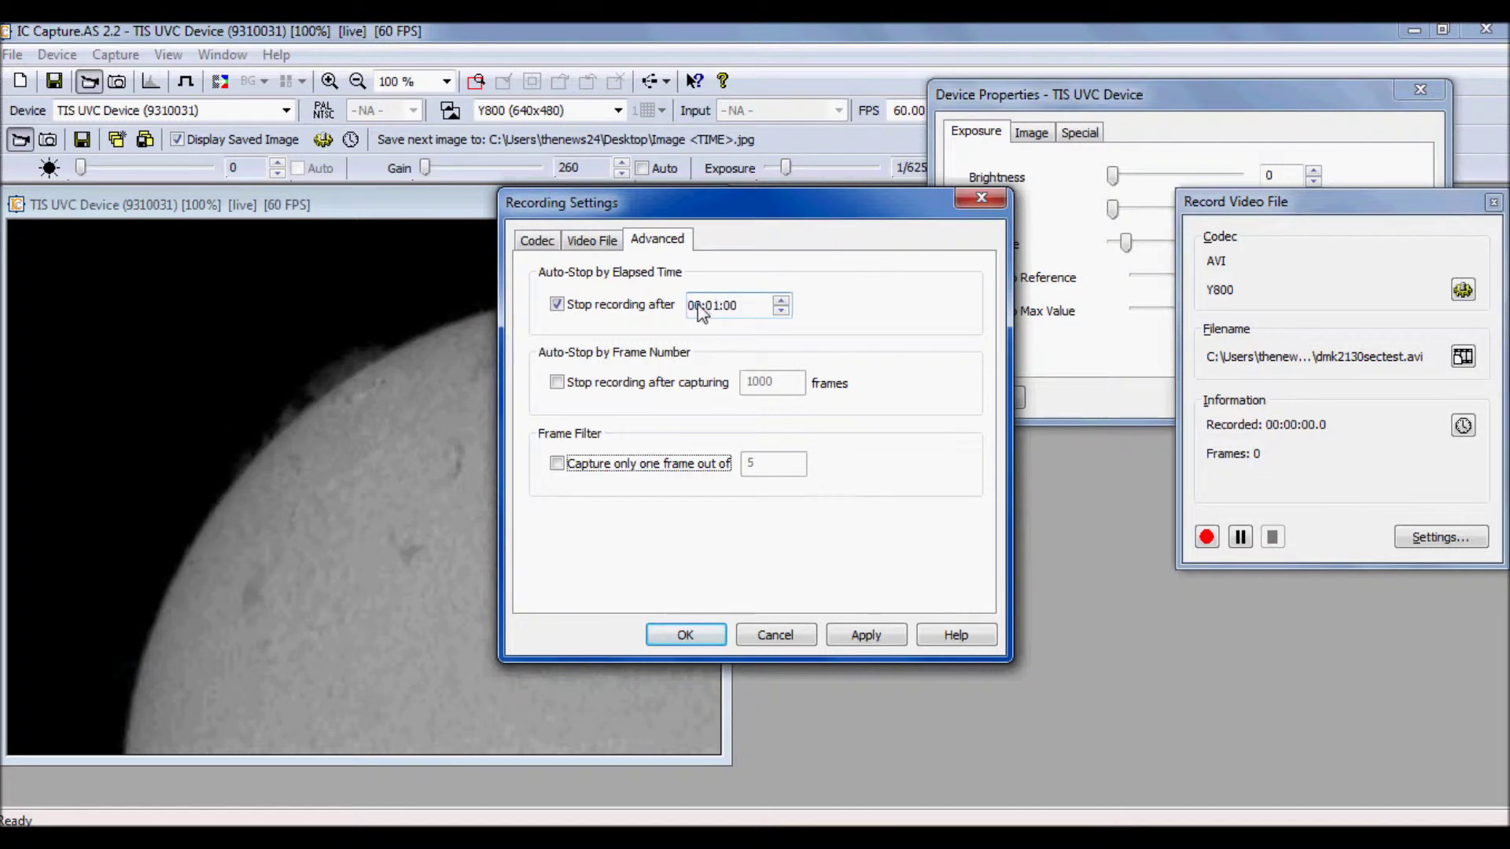
left_click(717, 306)
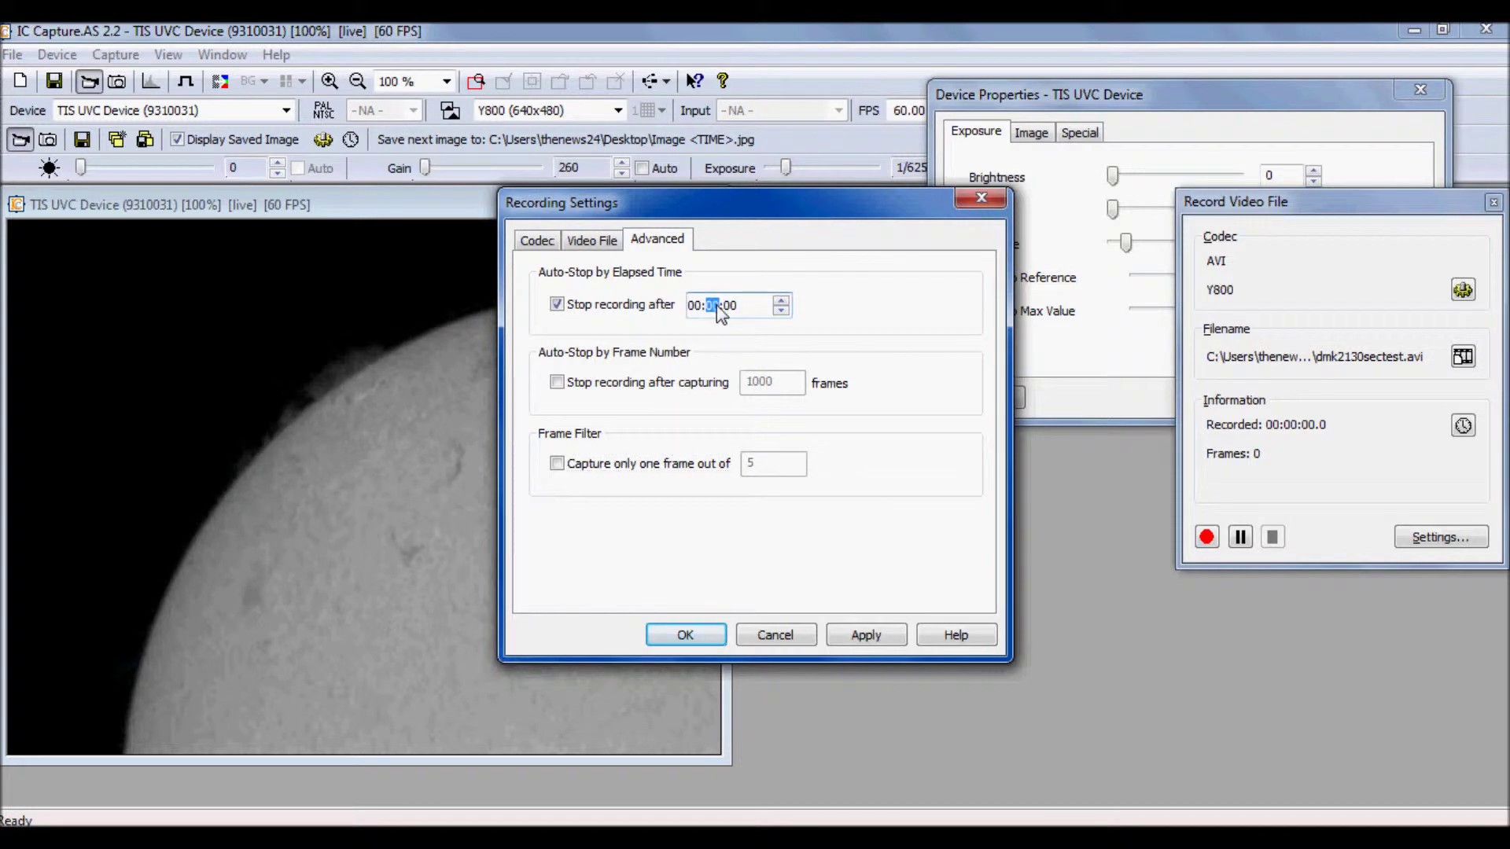
type("00")
left_click(730, 307)
left_click(865, 636)
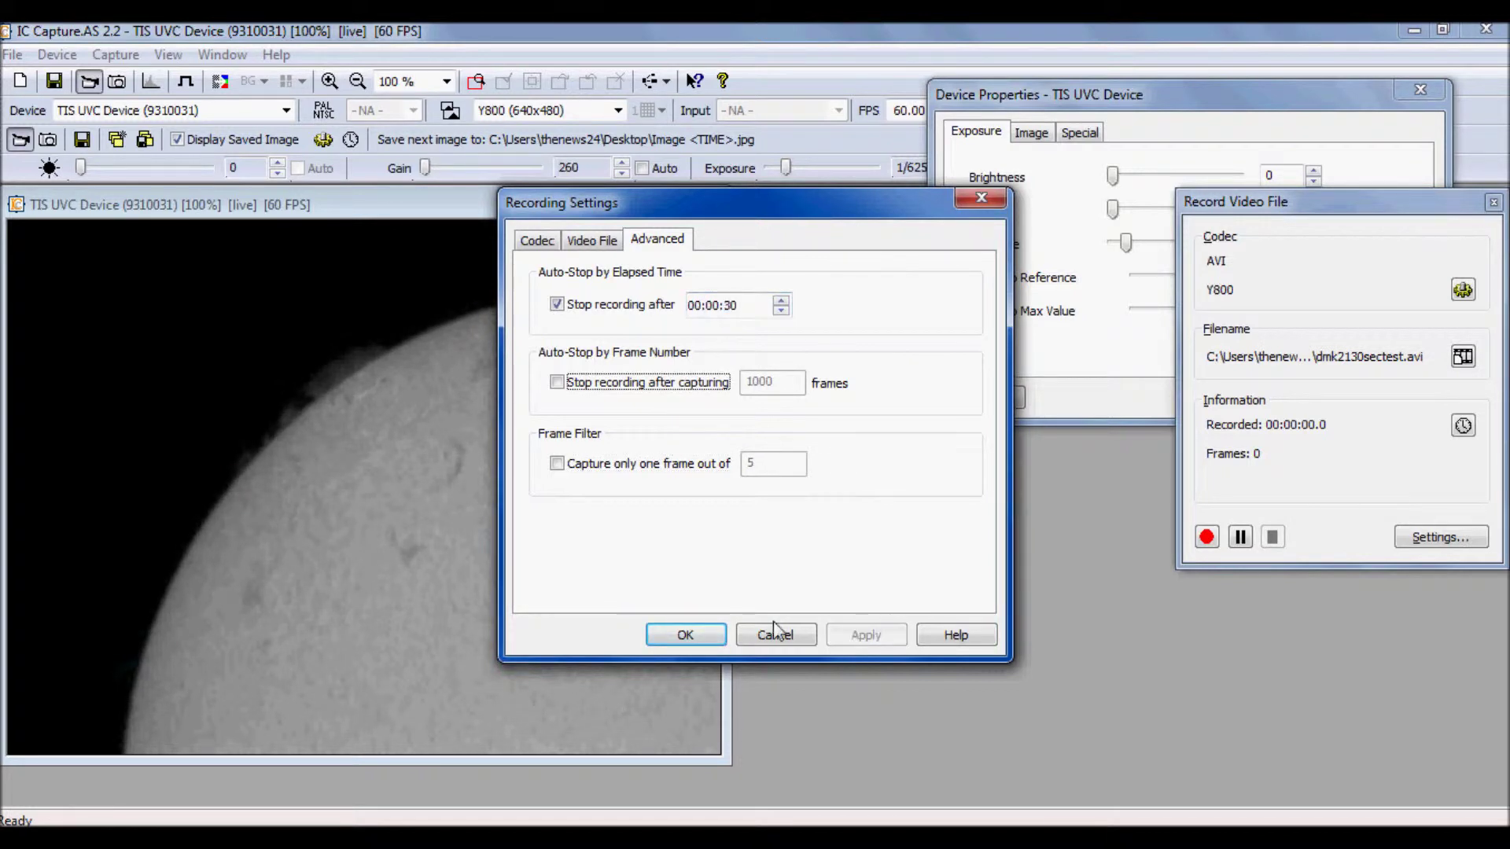
left_click(716, 634)
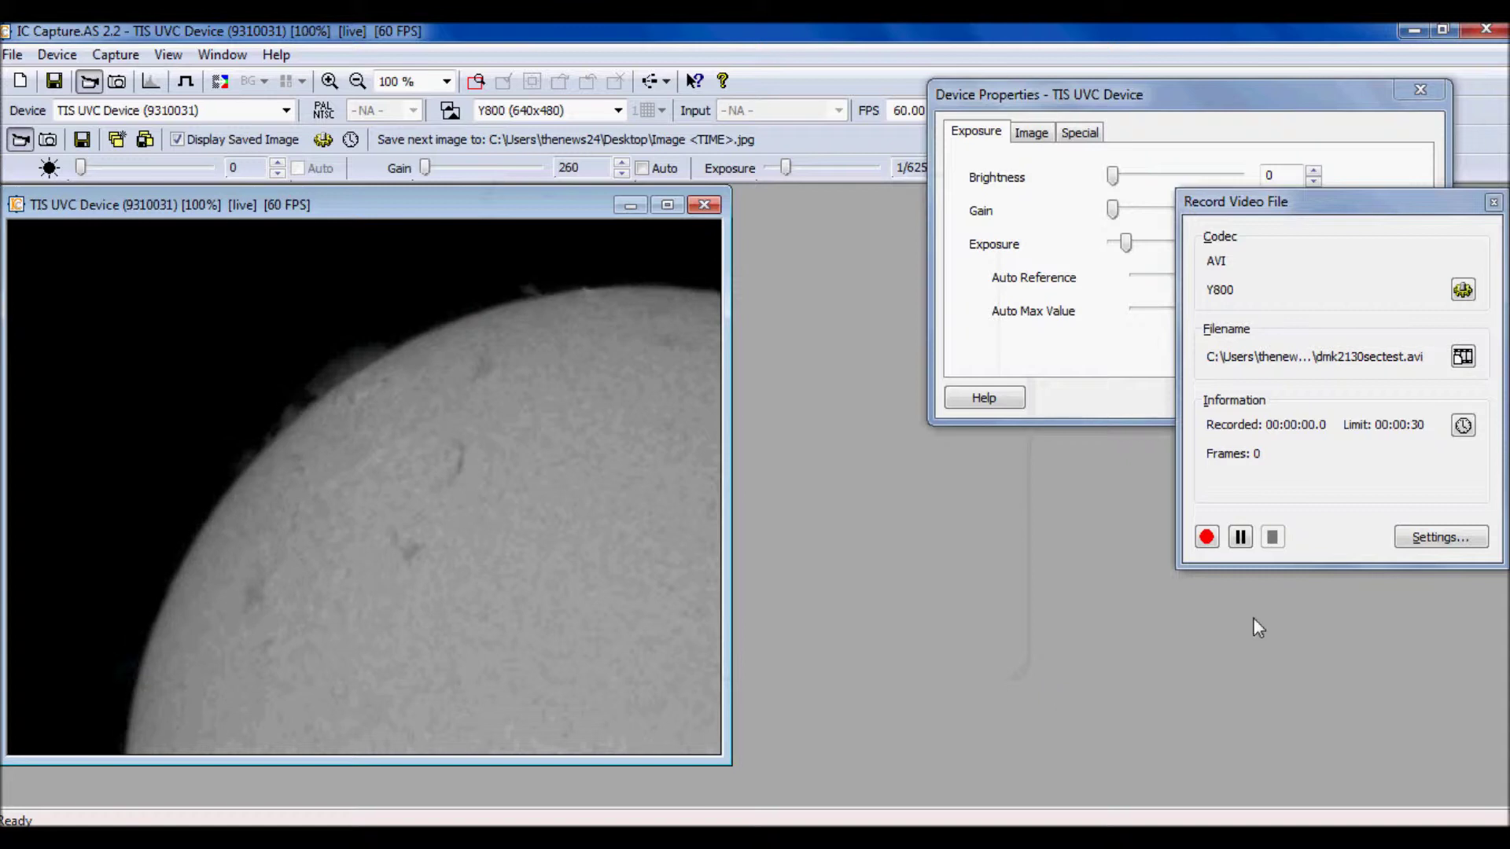
Record the 30-second solar video, overwriting the earlier dmk2130sectest.avi
left_click(1209, 540)
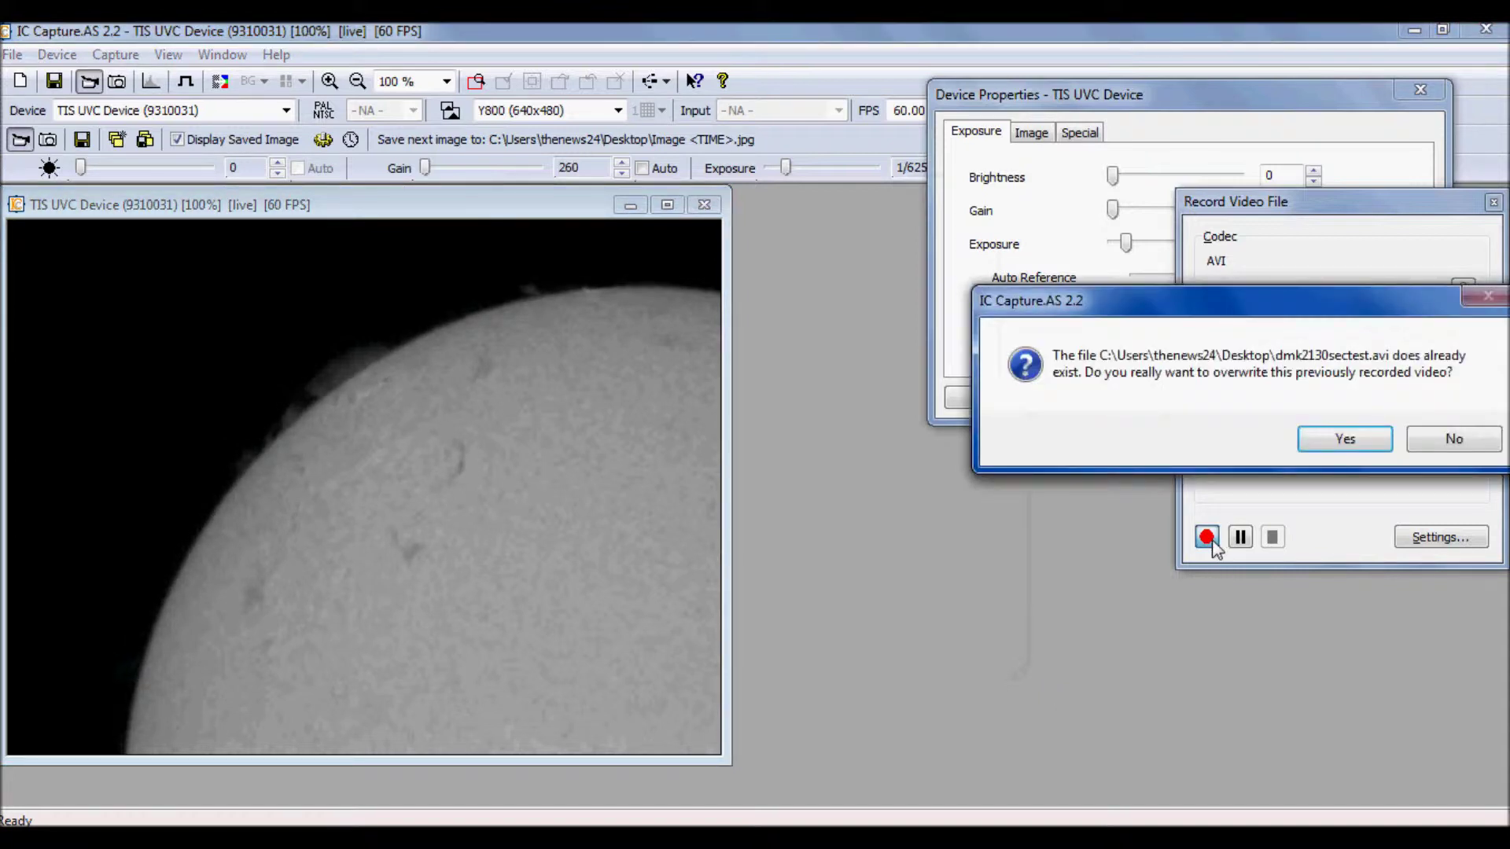
left_click(1345, 440)
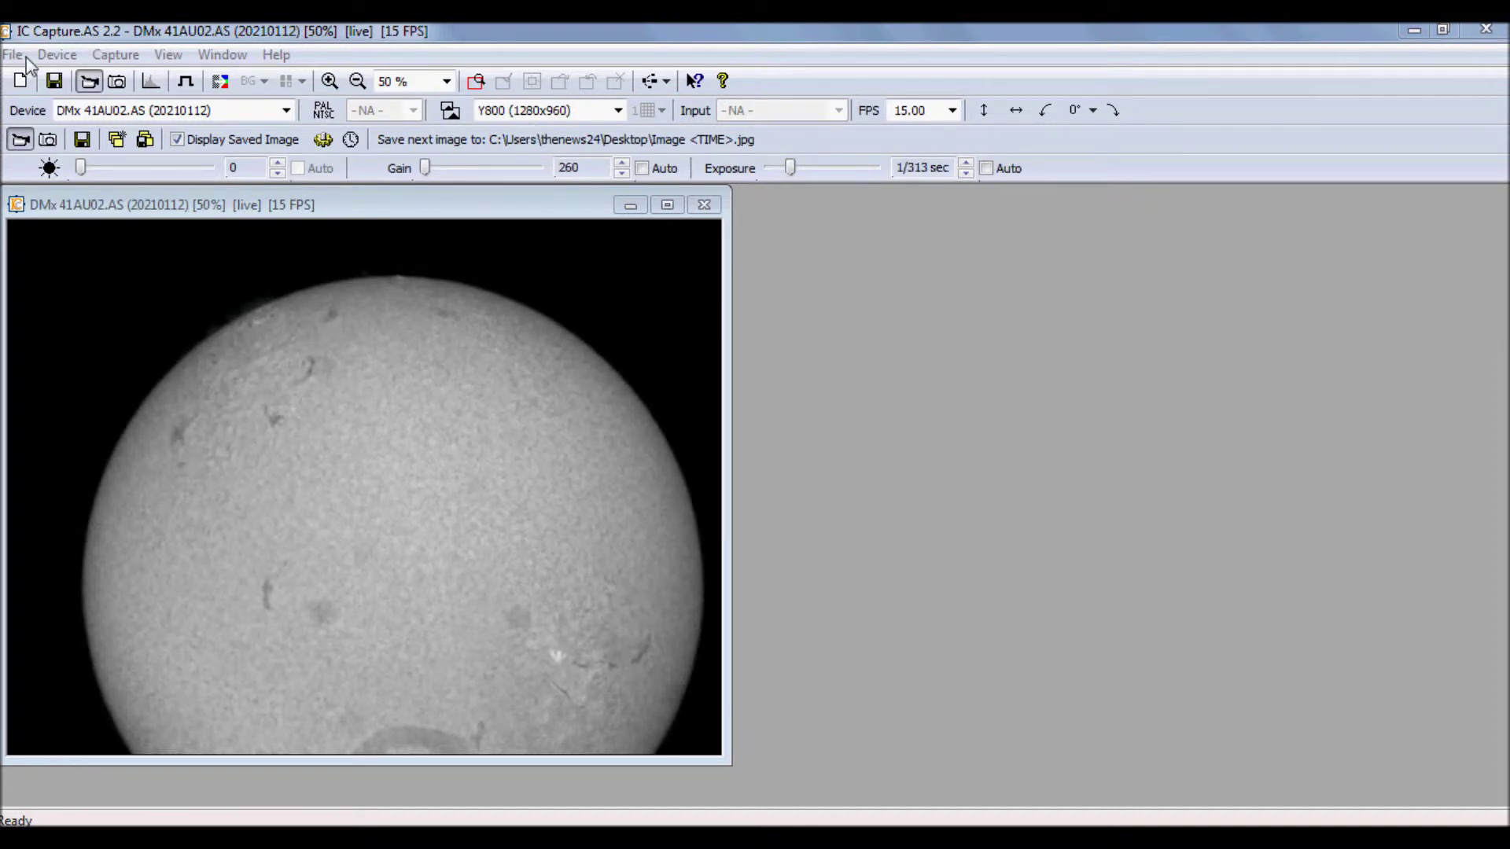
Open the Device dropdown to pick the DMx 41AU02.AS camera
left_click(23, 55)
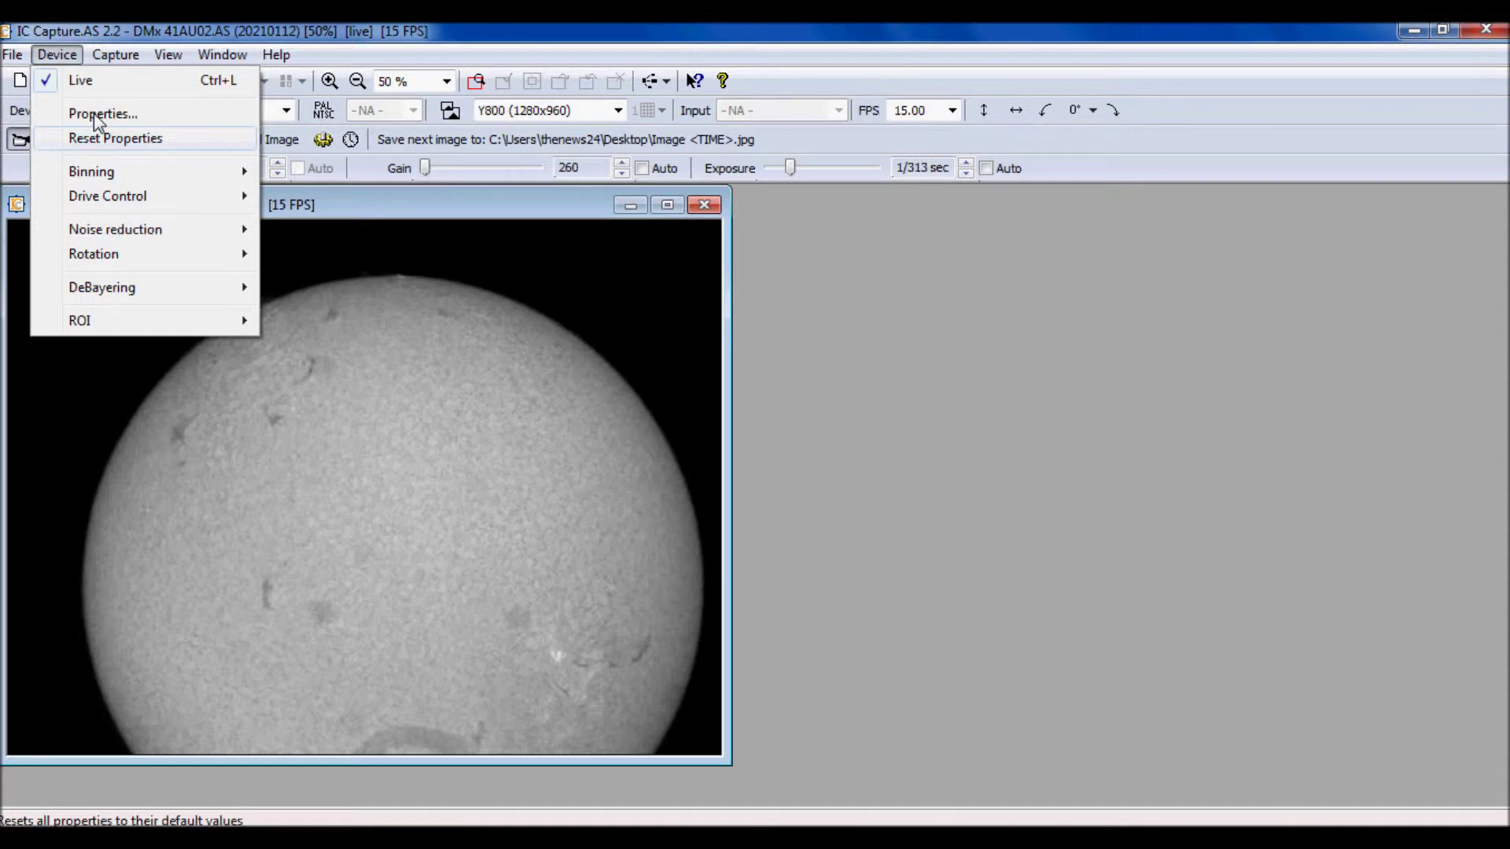
Prepare a paused recording named dmk4130sectest, declining to overwrite dmk2130sectest.avi
left_click(226, 280)
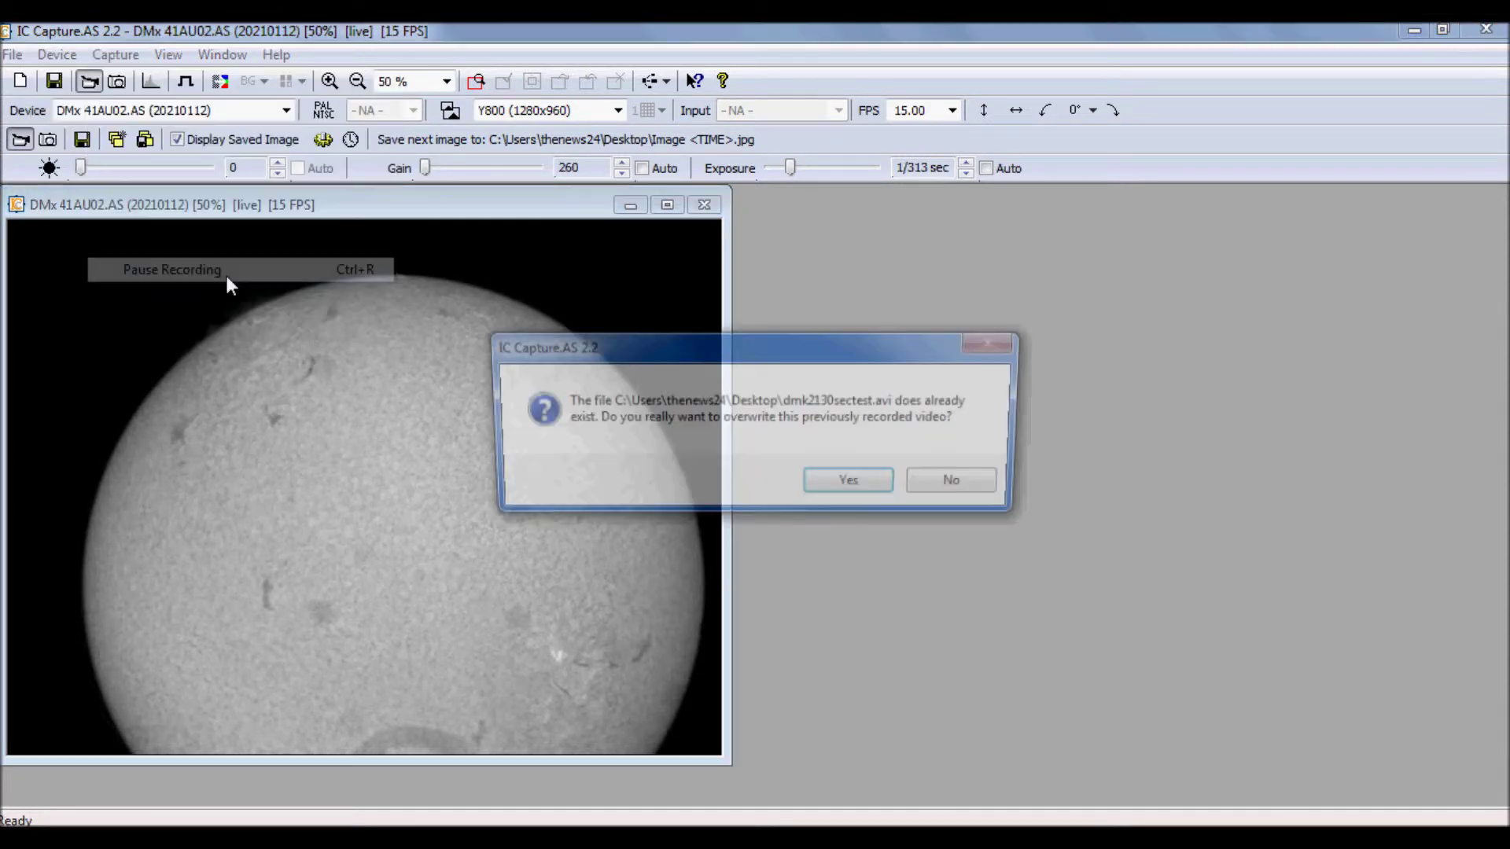
left_click(944, 480)
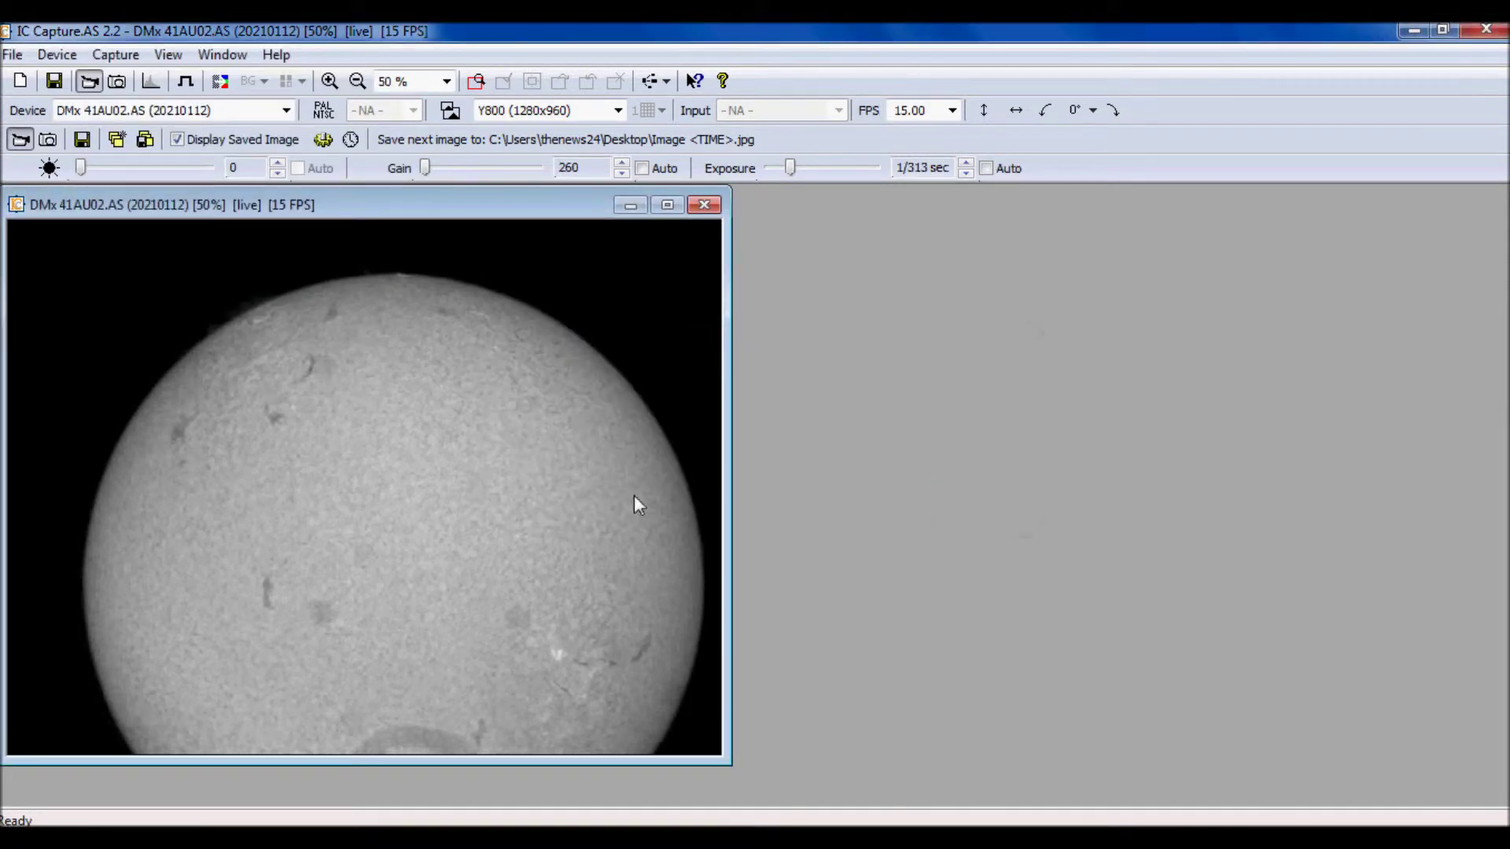
type("dmk")
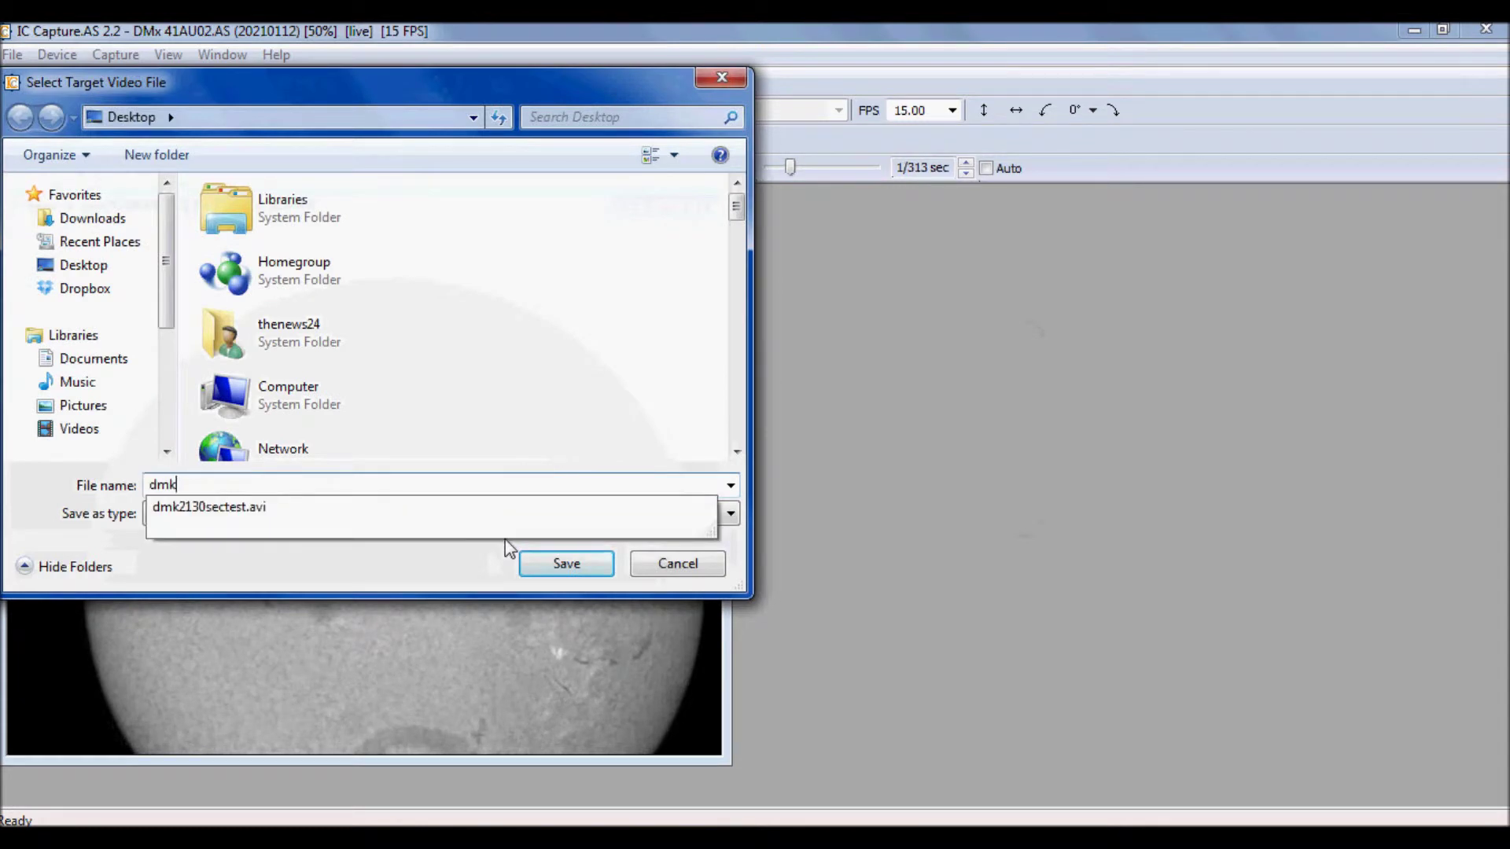
type("4130sec")
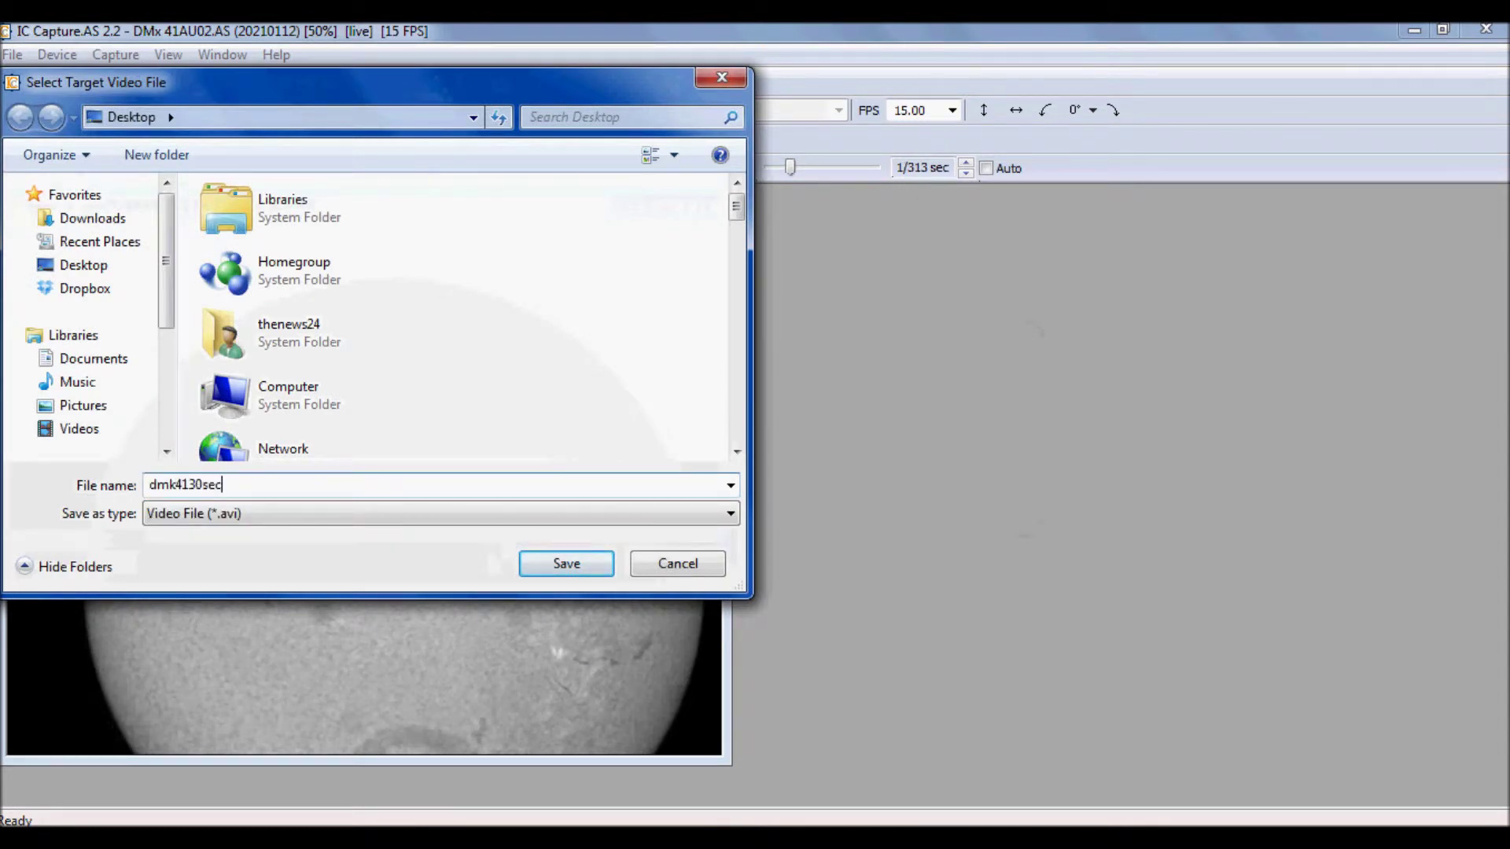
type("test")
key("Return")
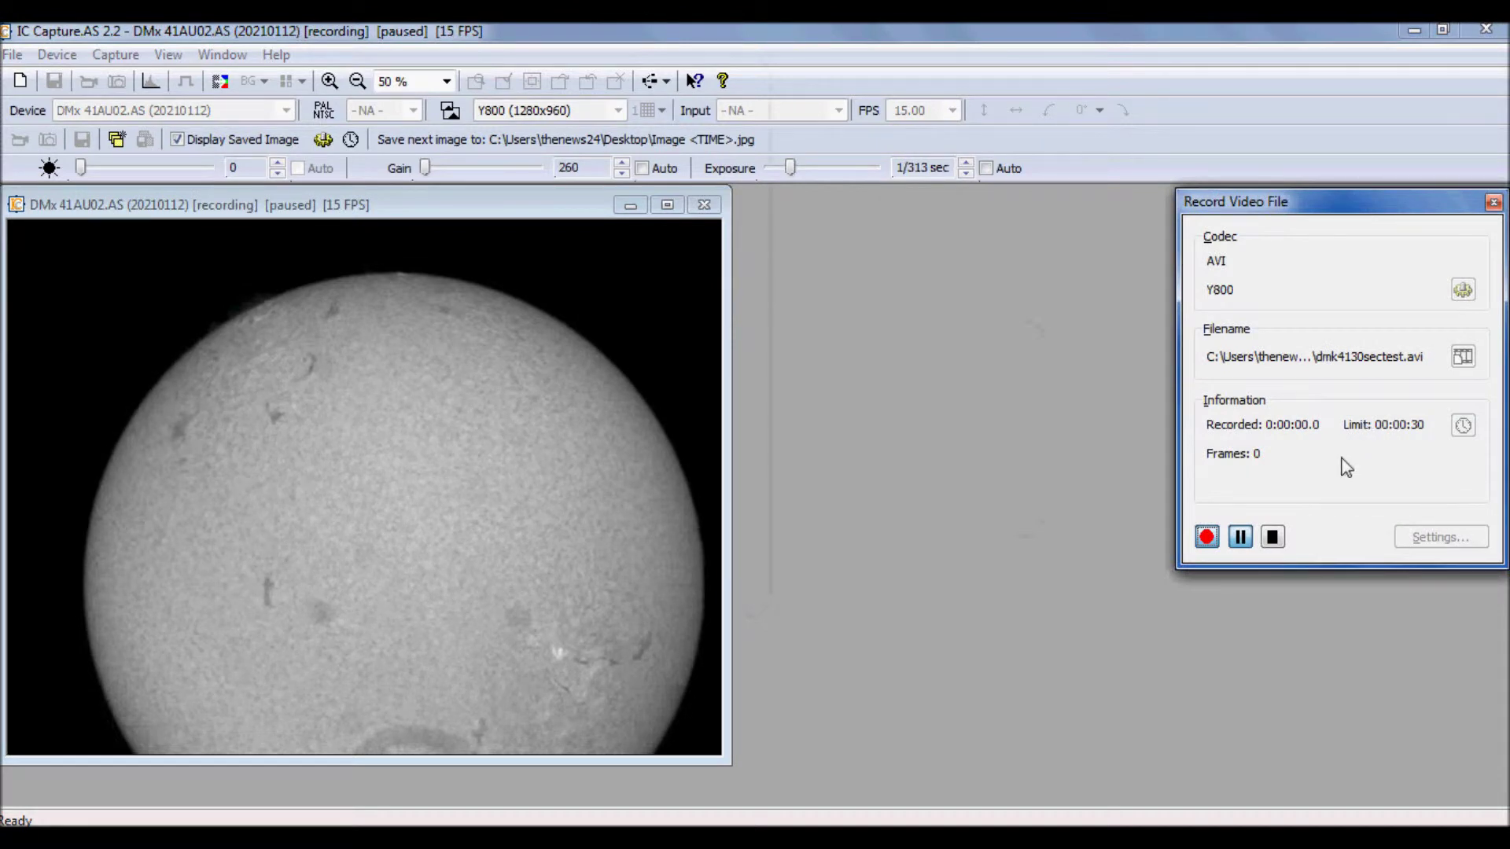
Record a 30-second DMK 41 sun video over dmk4130sectest.avi, then close the recording window
left_click(1207, 538)
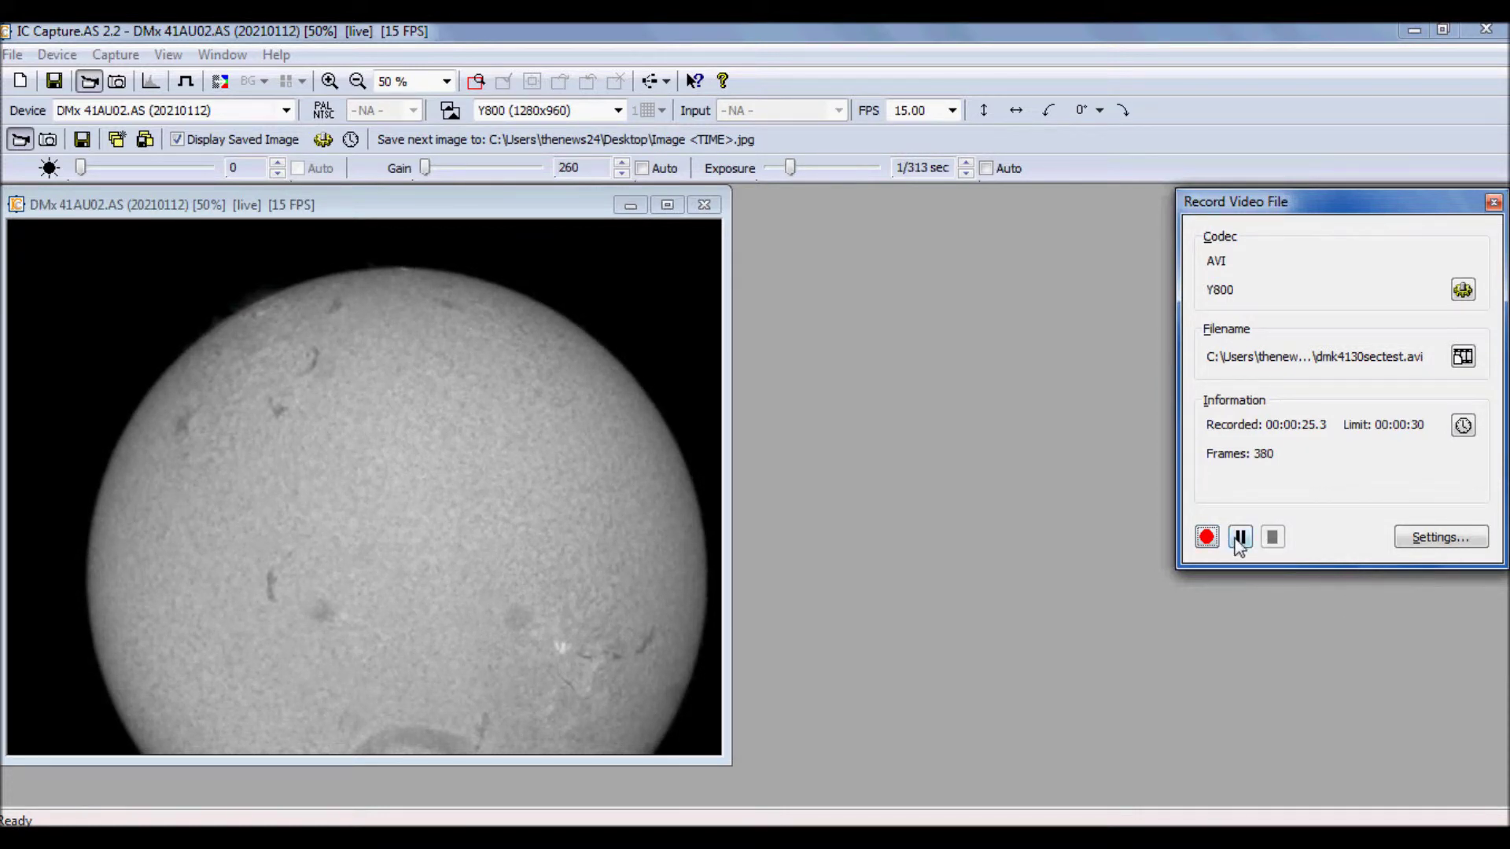
left_click(1206, 537)
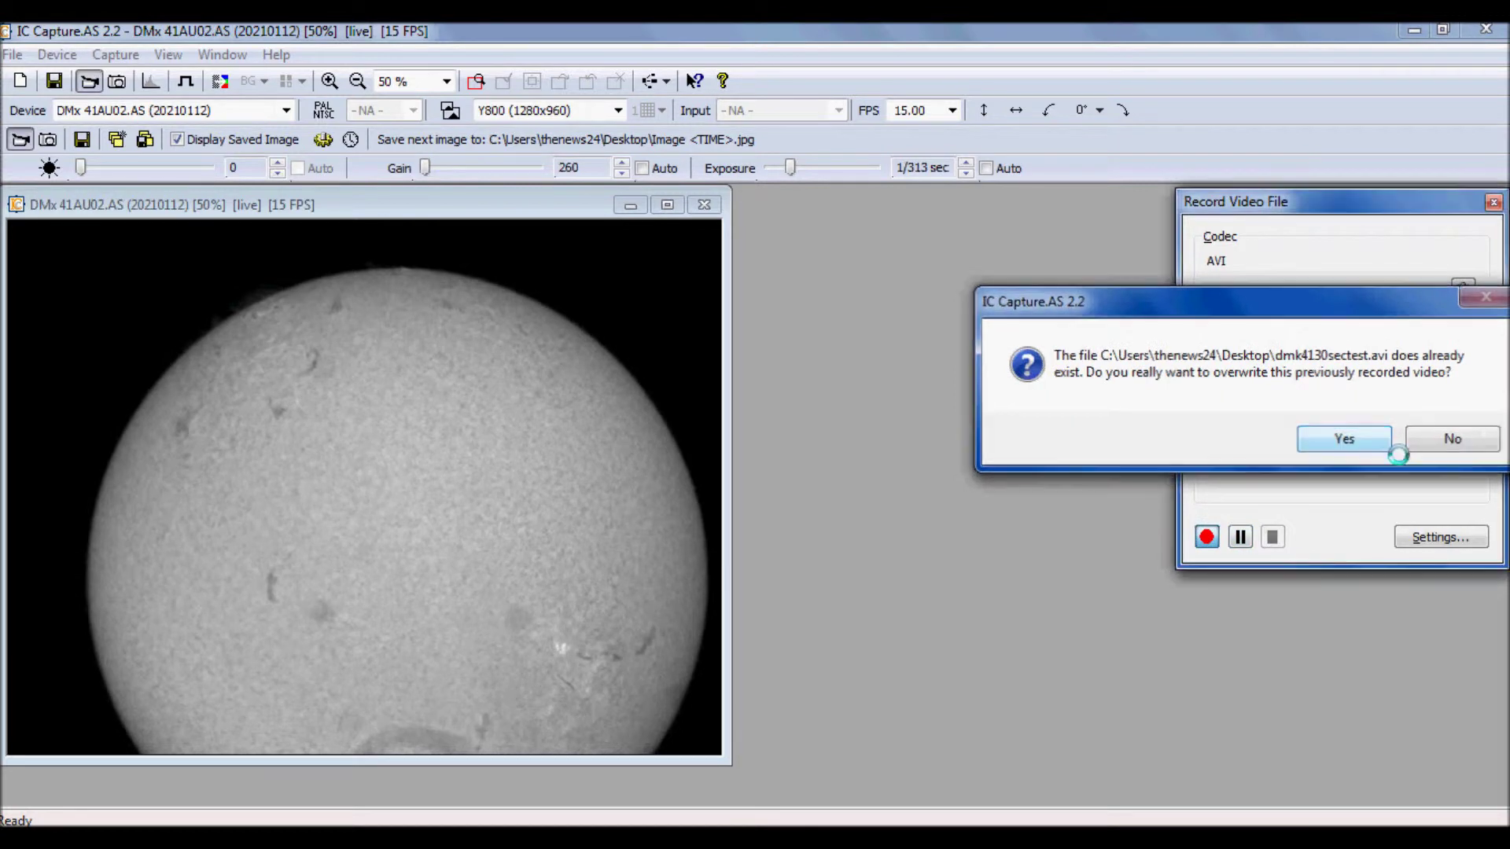
left_click(1386, 445)
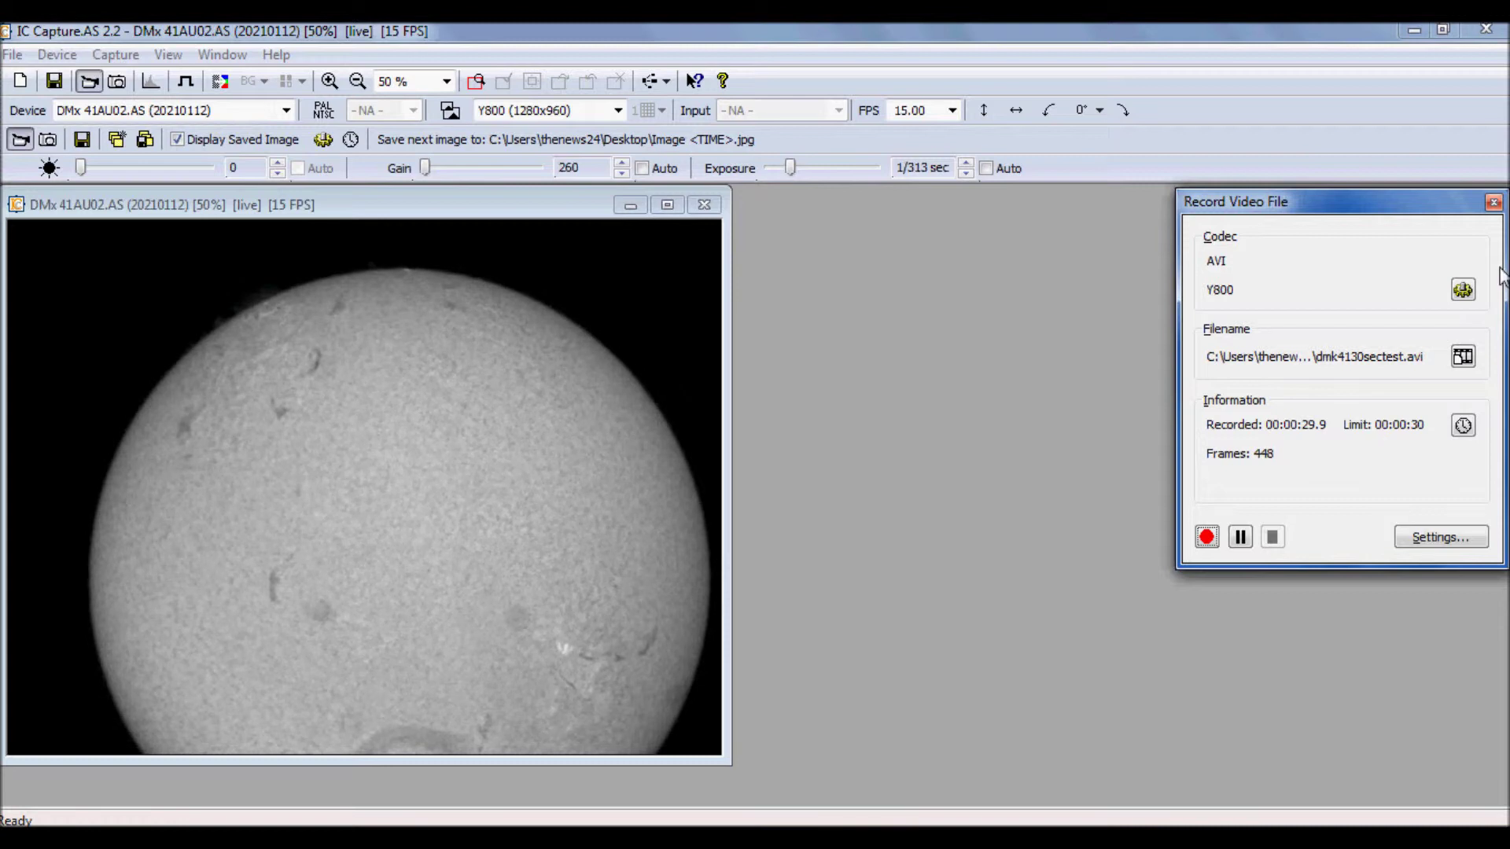
left_click(1494, 202)
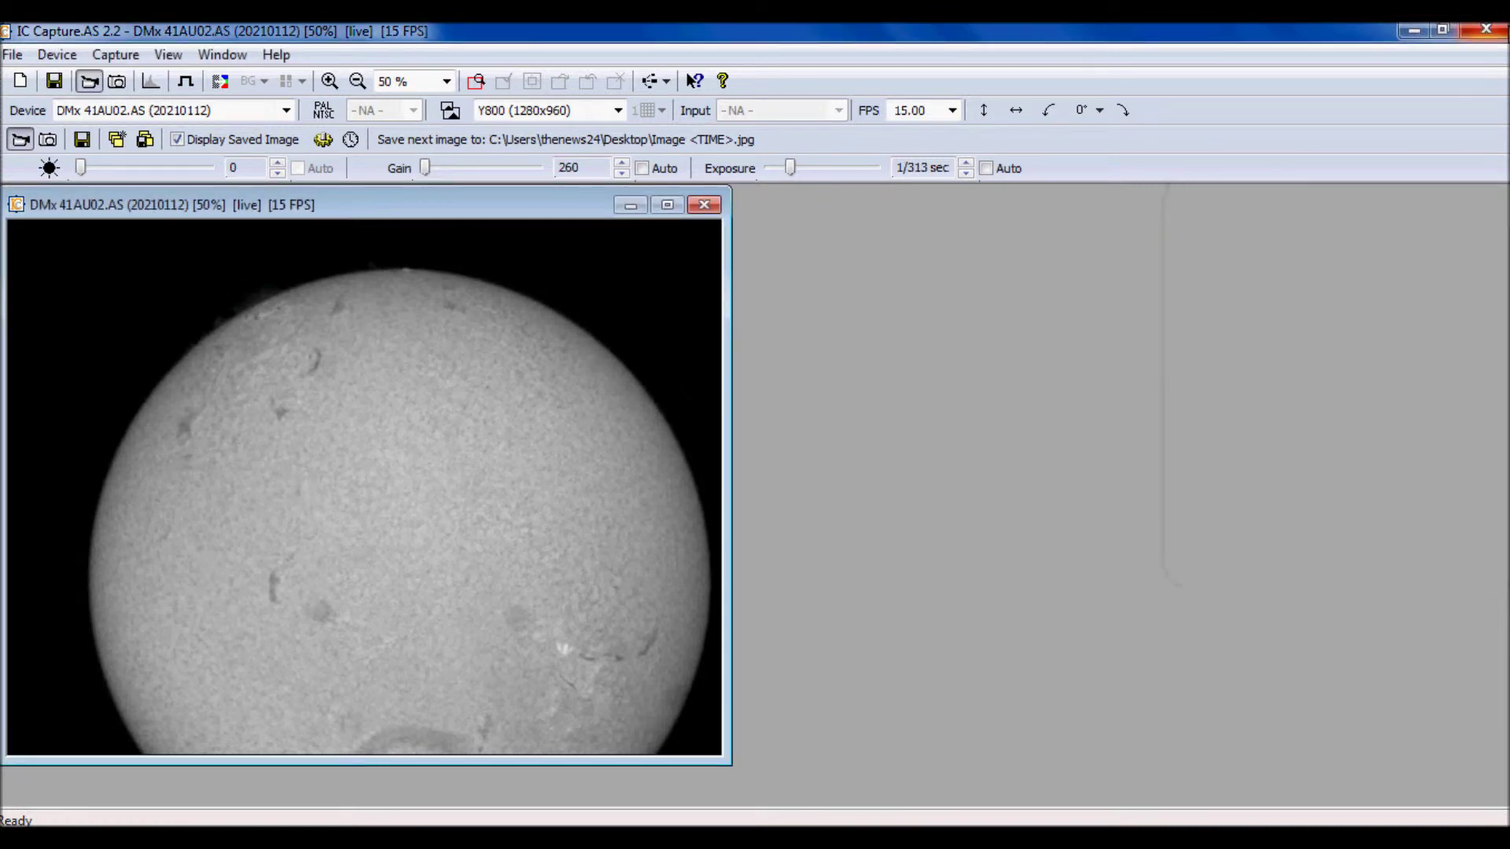
Close IC Capture, re-analyse dmk2130sectest.avi with an anchor, and anchor the dmk4130 sun image
left_click(1486, 30)
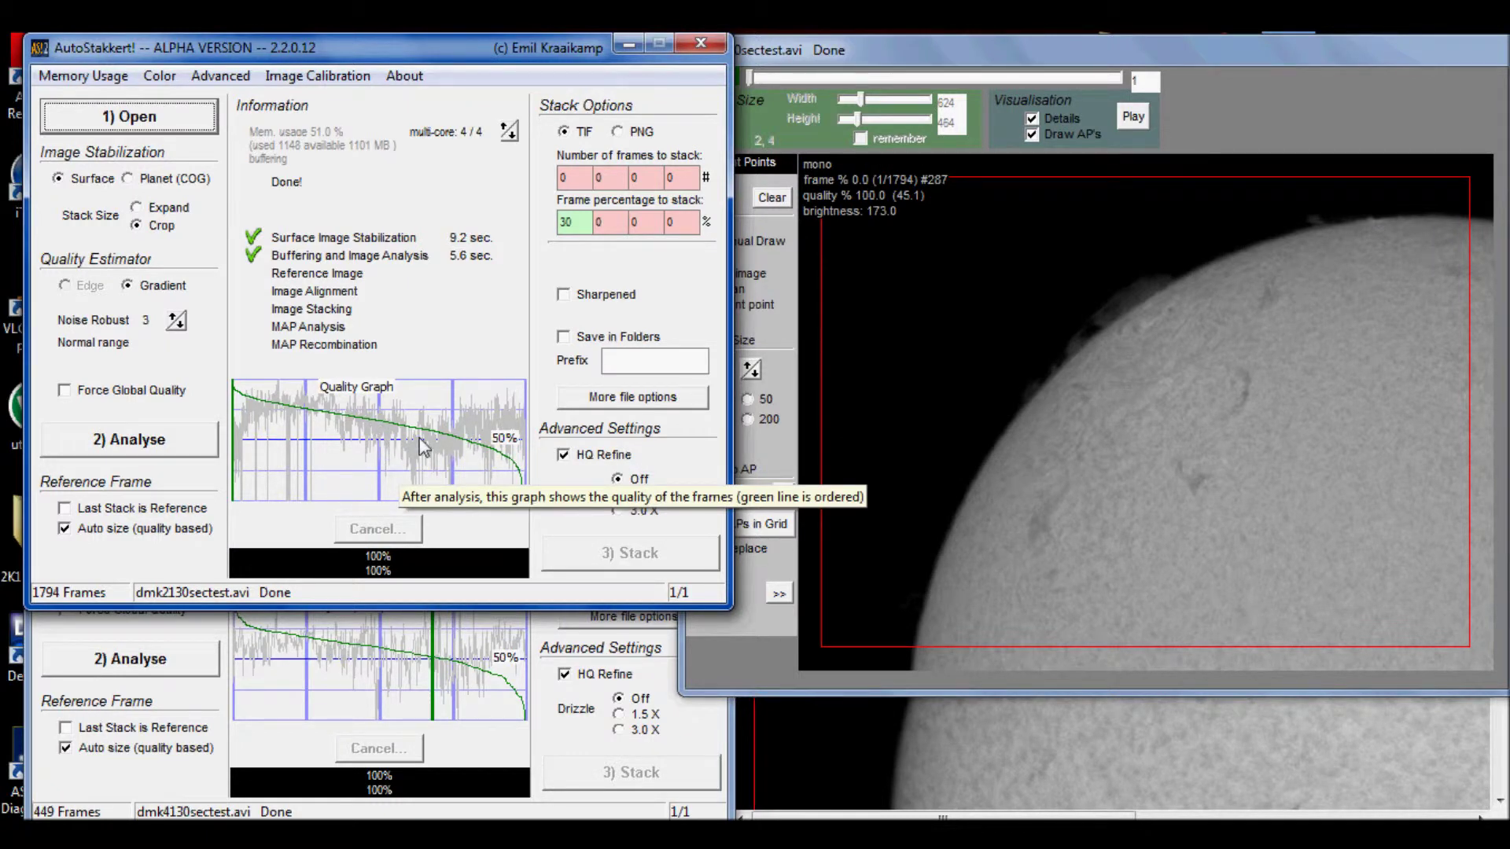
left_click(415, 672)
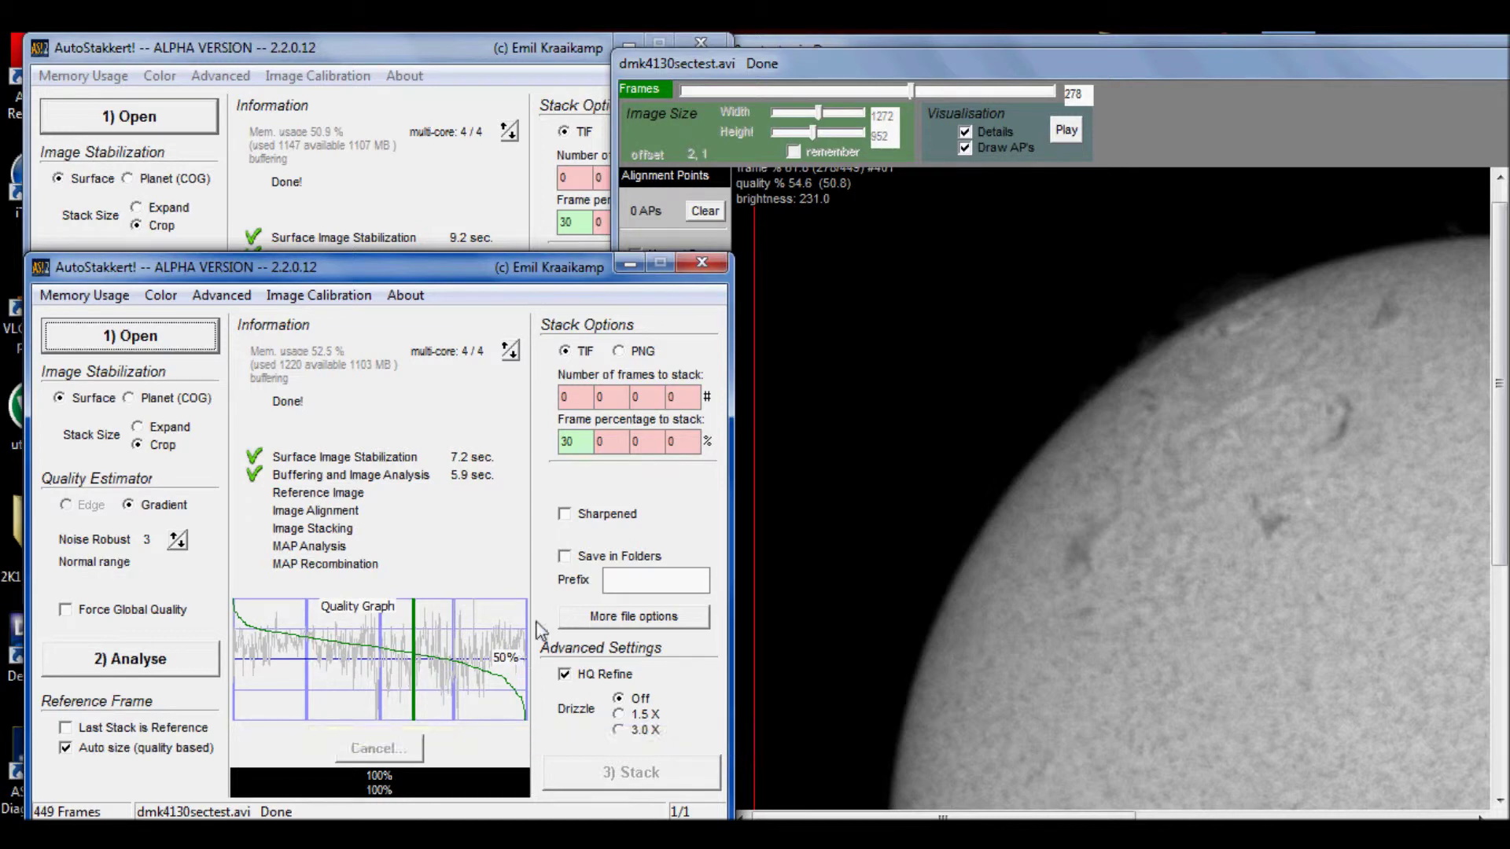
left_click(425, 196)
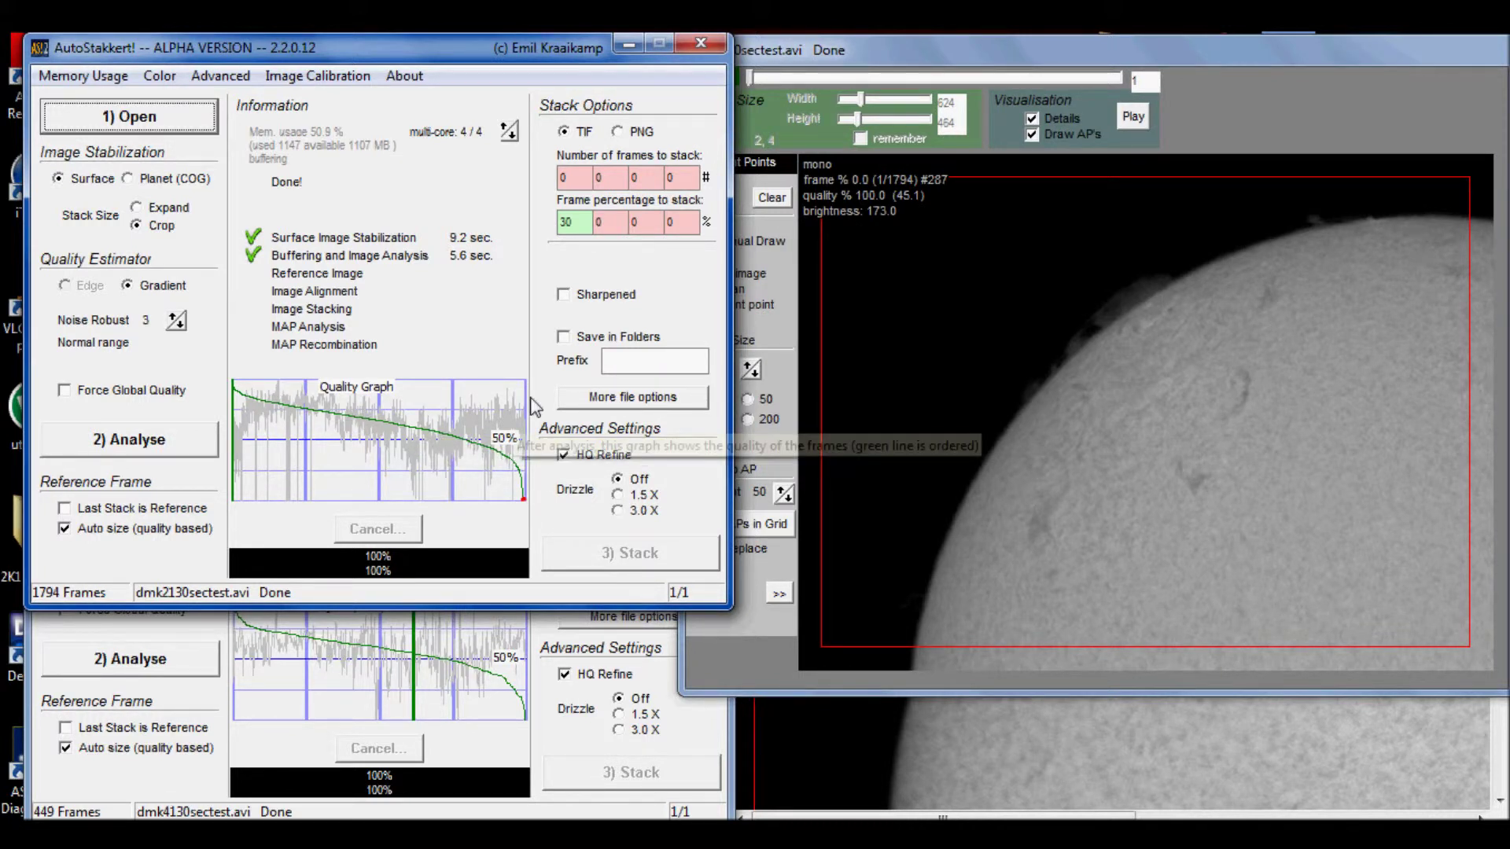
left_click(1086, 417)
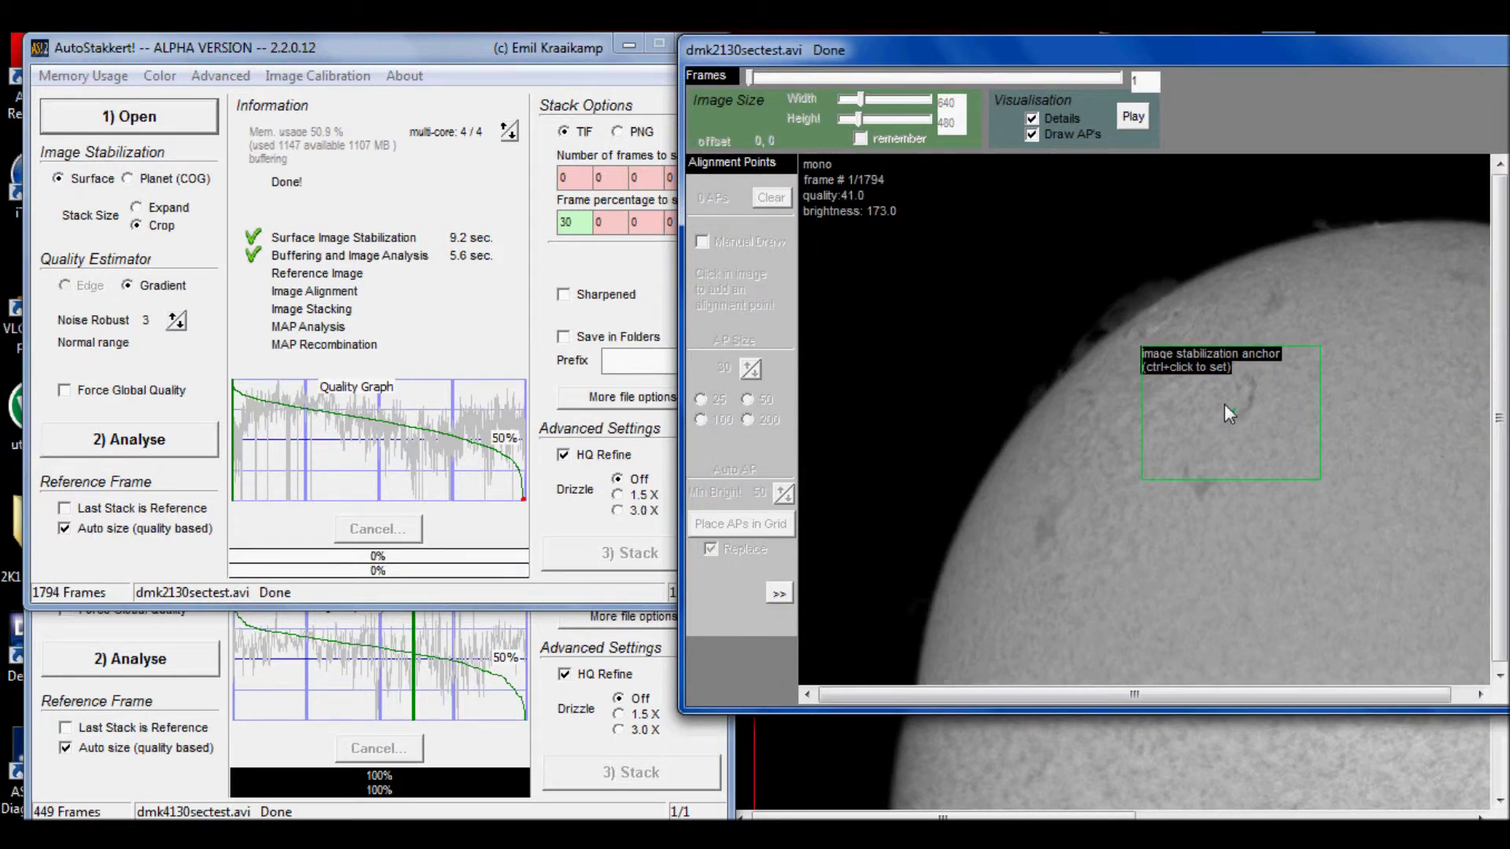
left_click(195, 437)
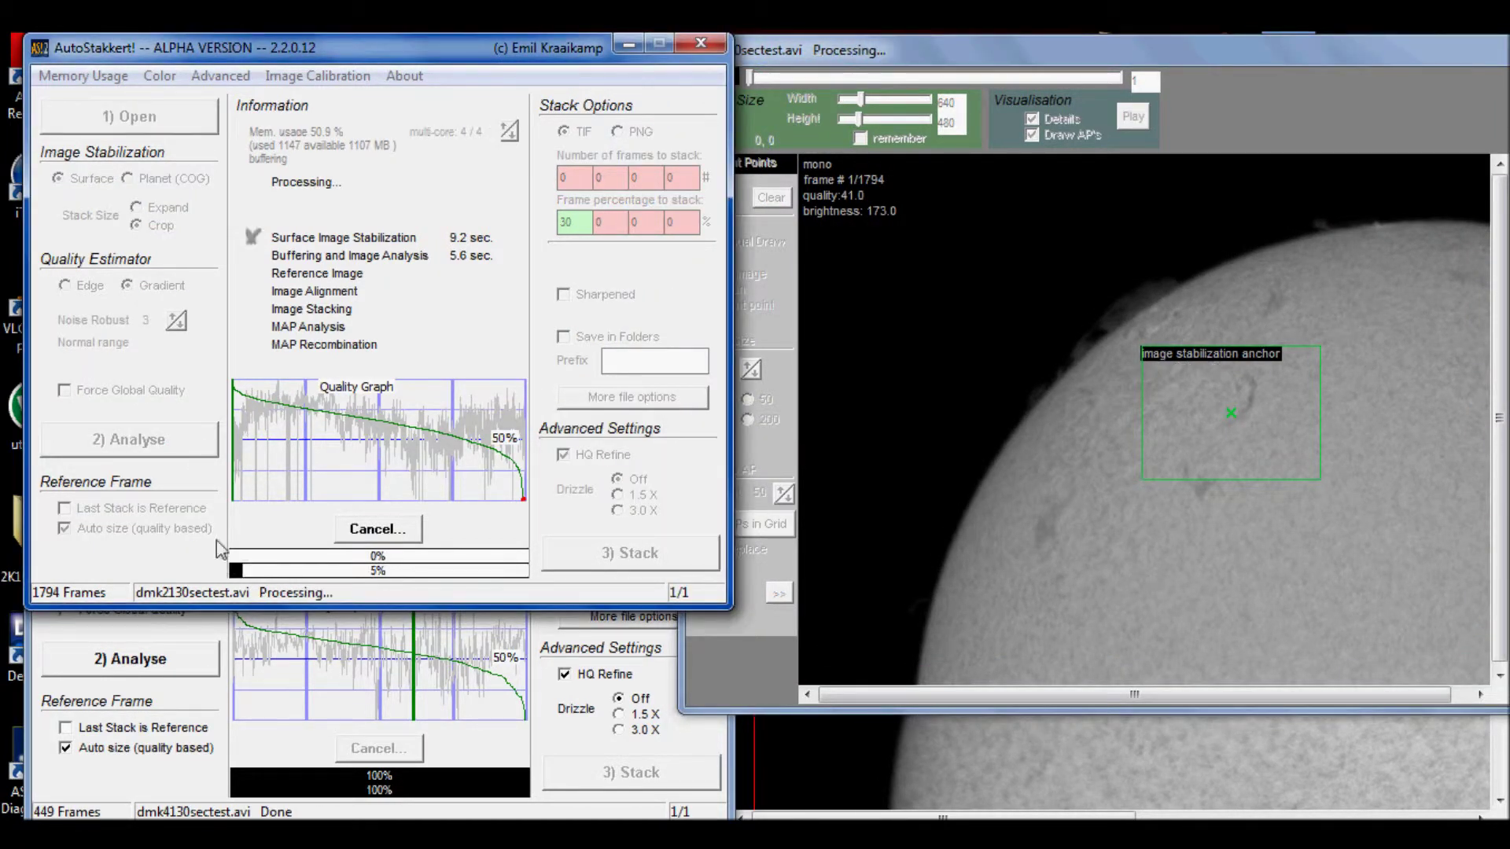
left_click(217, 630)
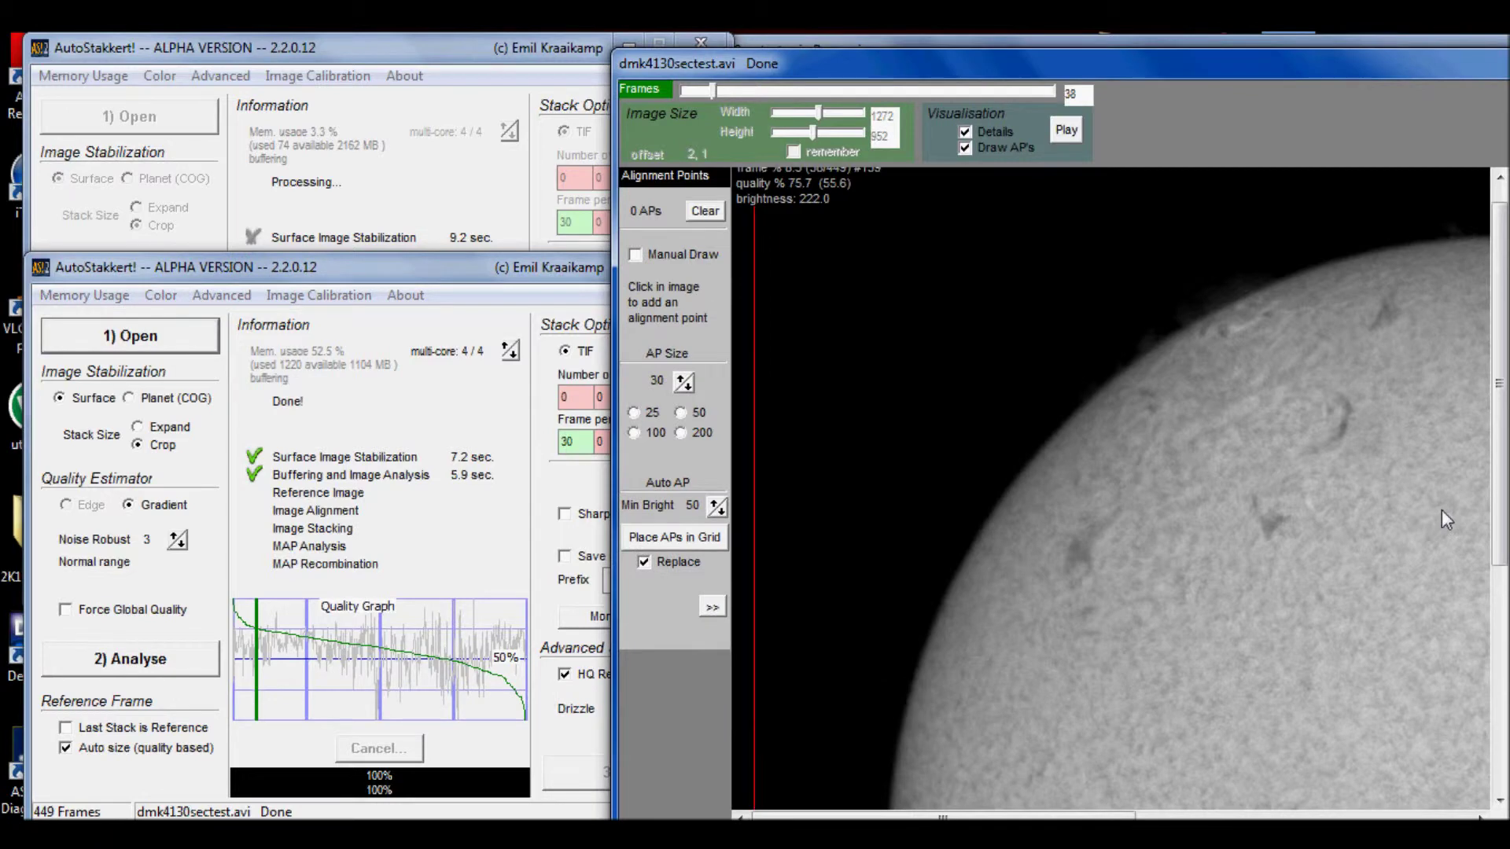
left_click(1289, 514, "ctrl")
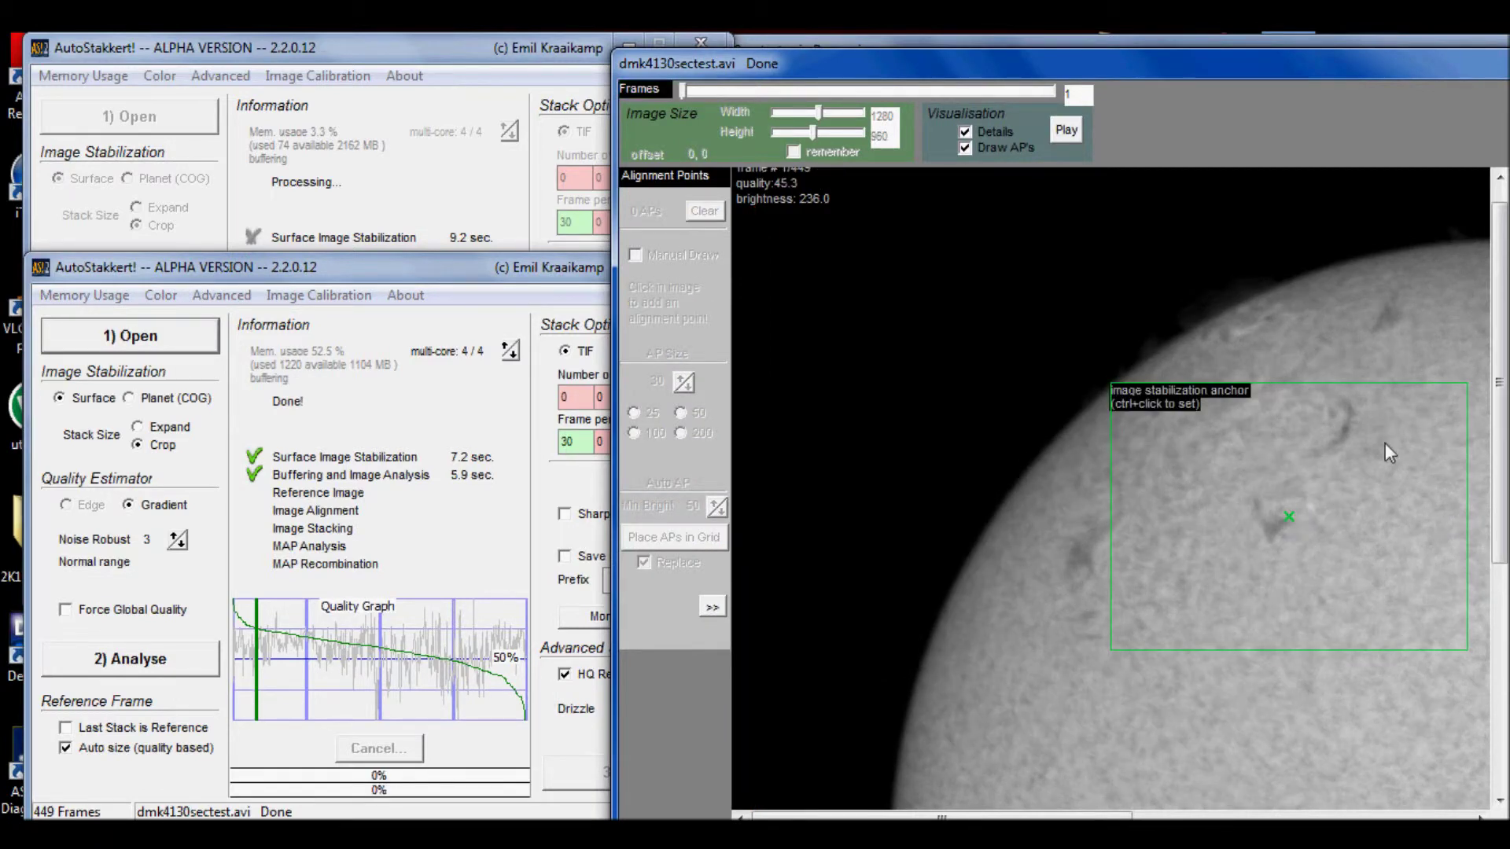
Move the dmk4130 anchor onto the lower dark filament and re-analyse that video
left_click_drag(1499, 382, 1500, 559)
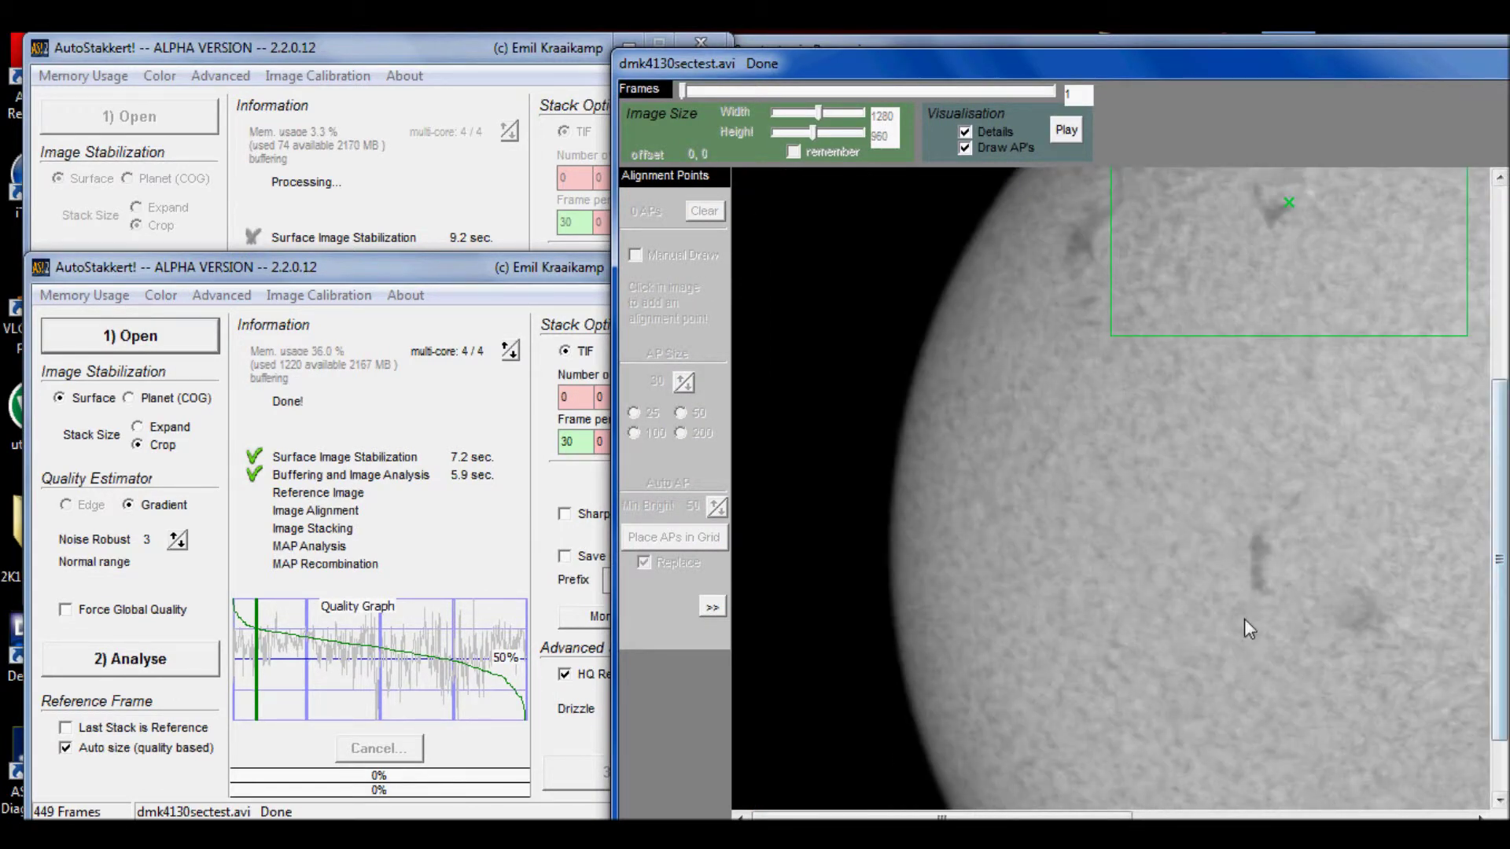
left_click(1259, 550, "ctrl")
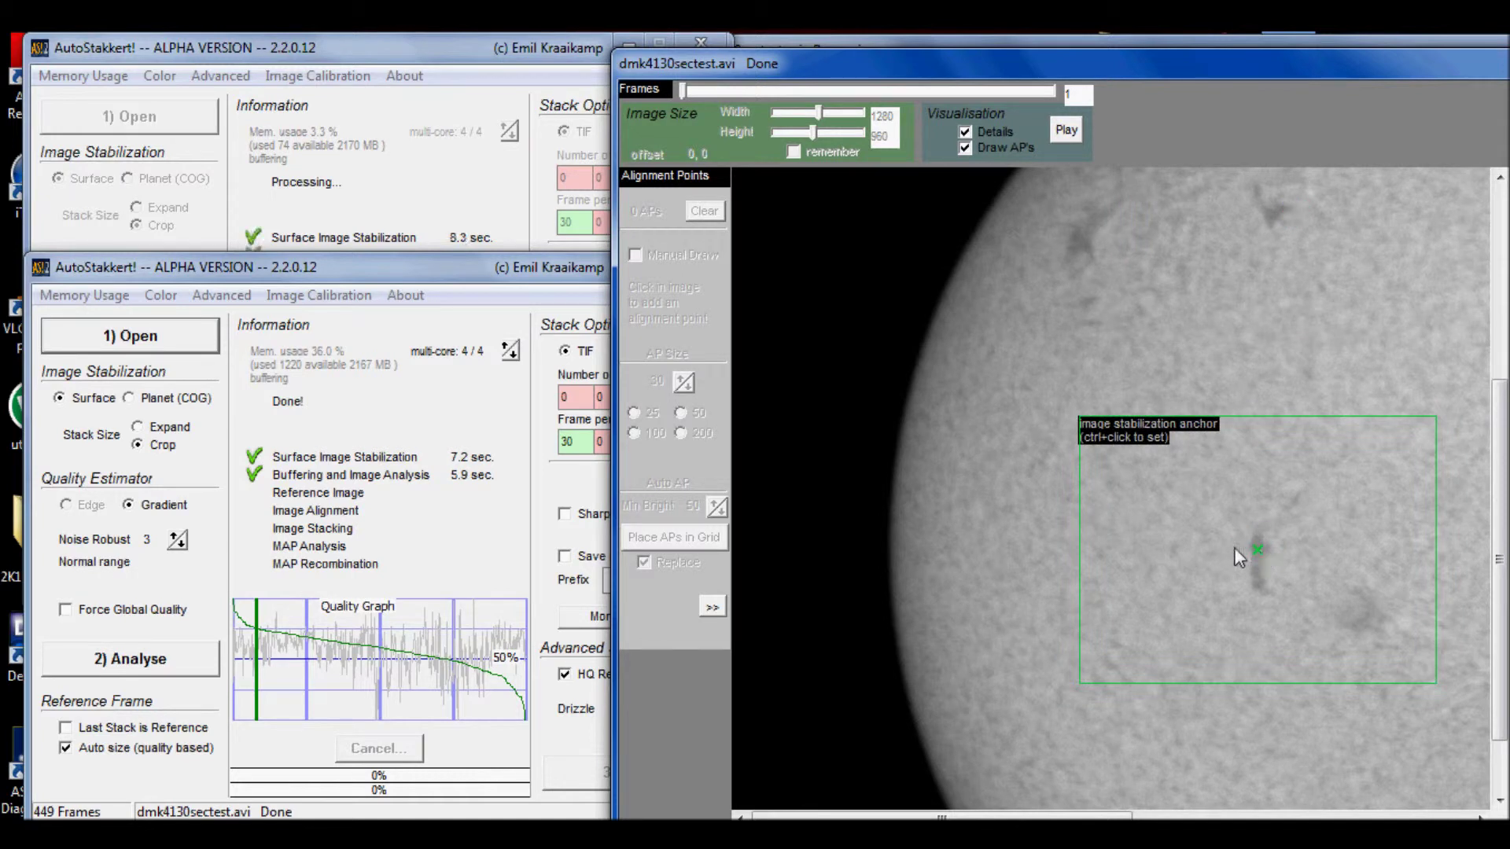
left_click(164, 659)
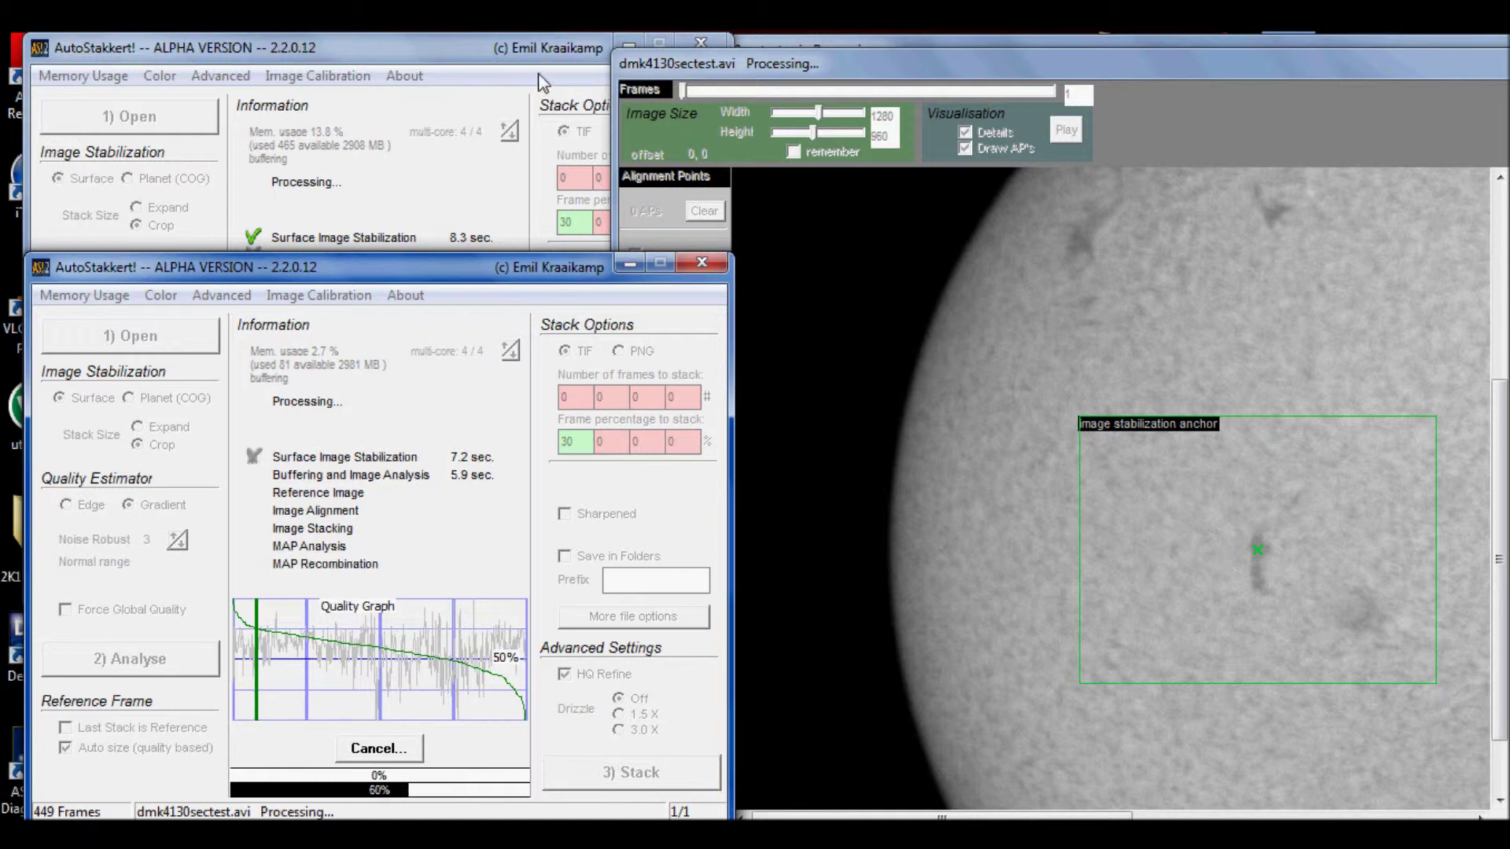
left_click(469, 46)
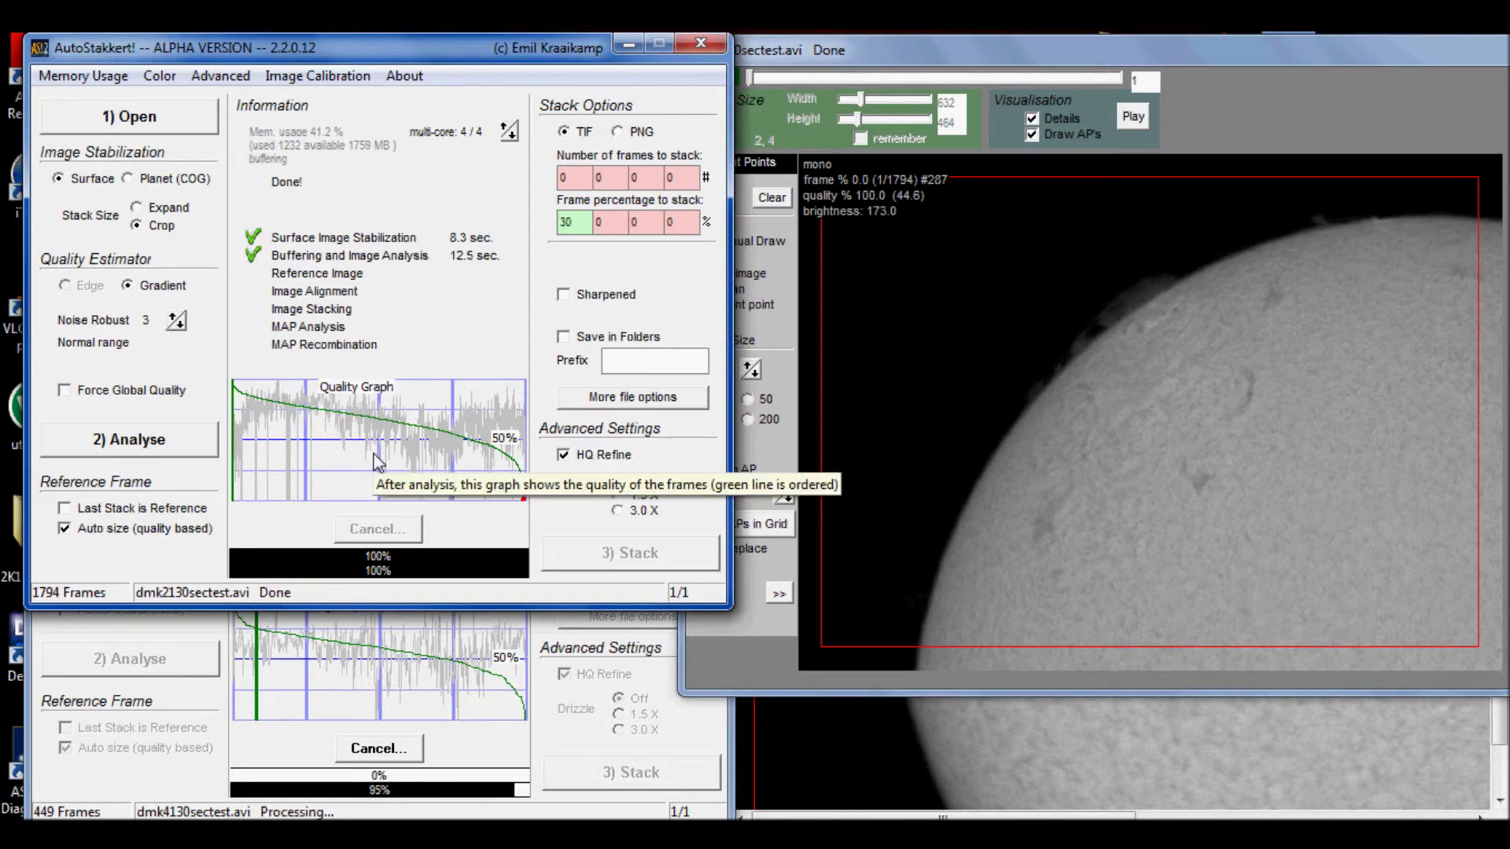
Preview dmk4130 frames from its quality graph against the dmk2130 analysis, and check the 30% stack setting
left_click(363, 664)
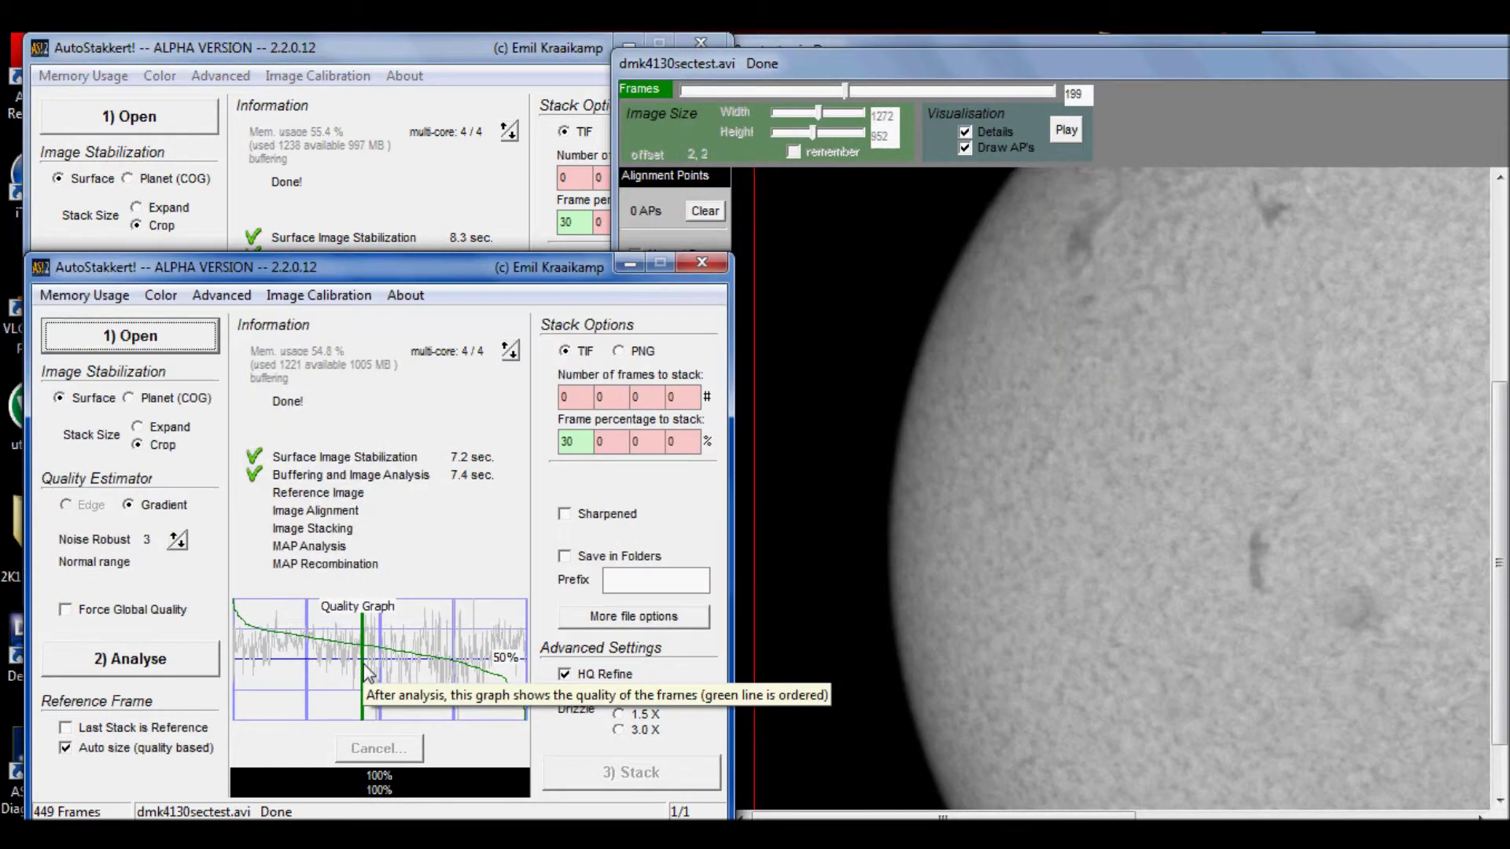
left_click(438, 213)
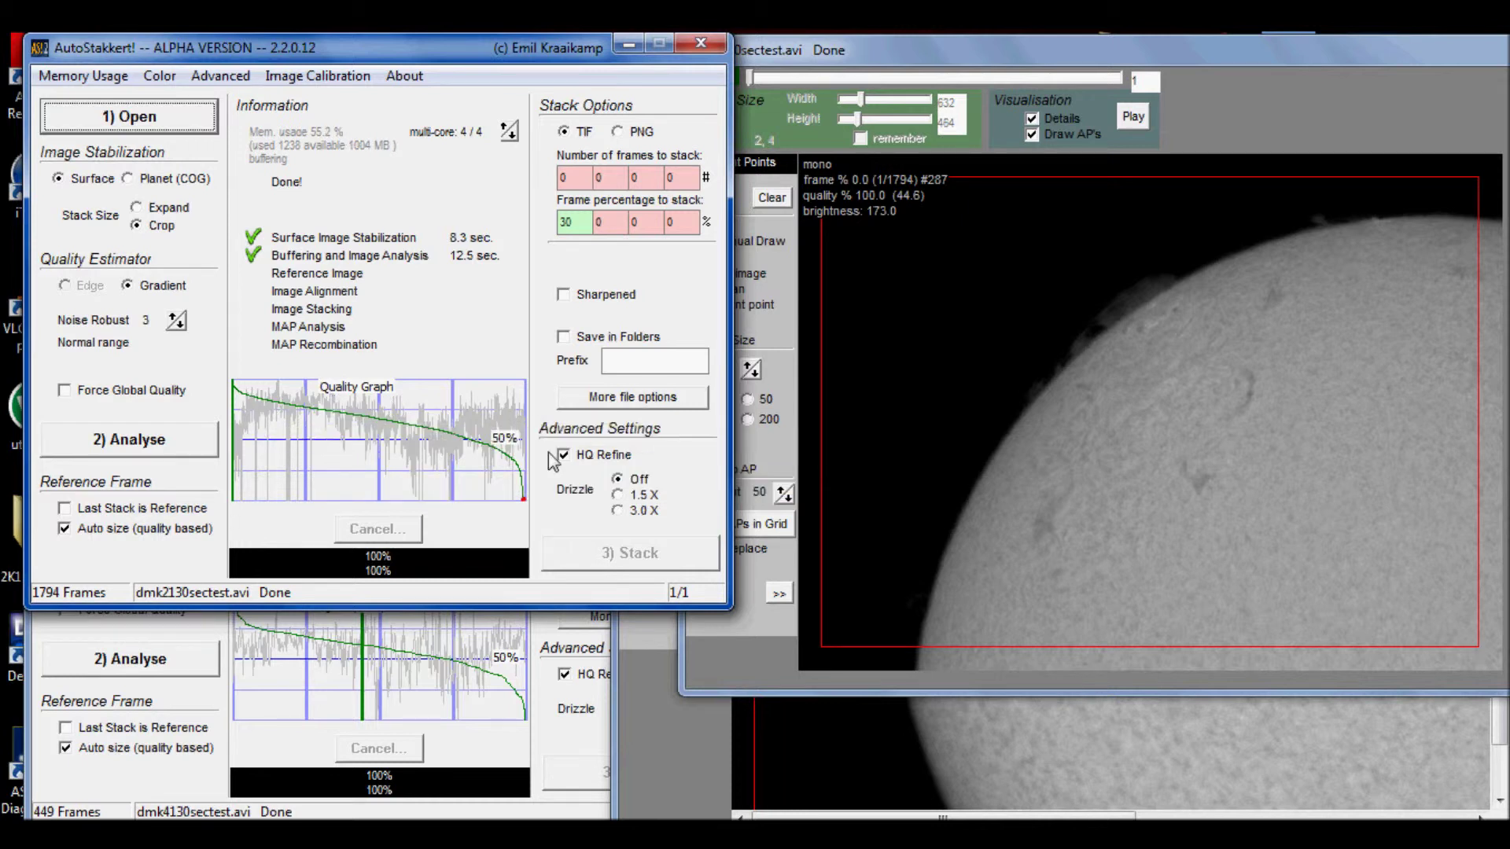
left_click(346, 669)
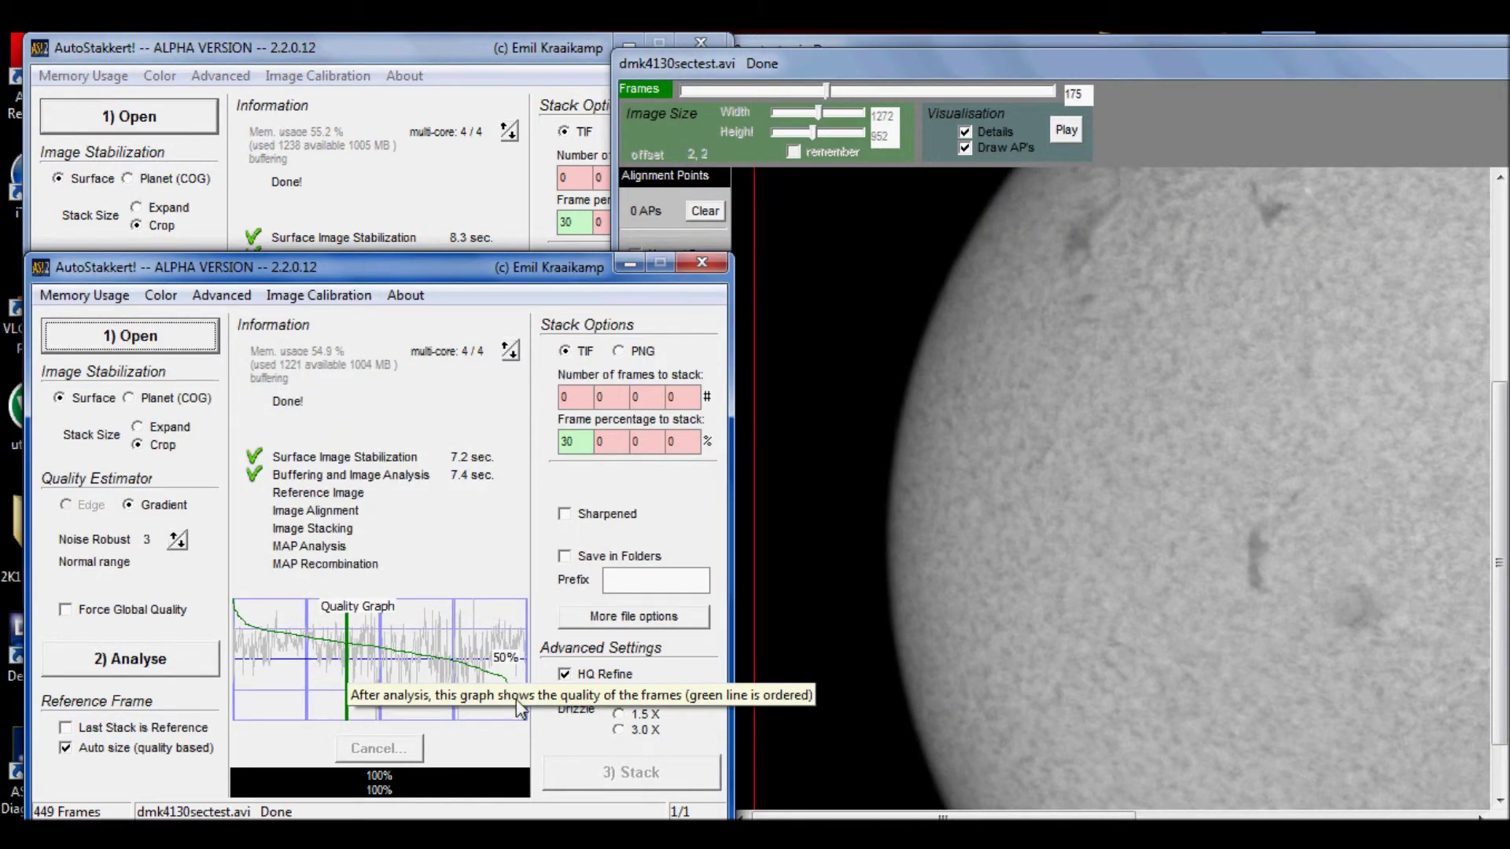
left_click(469, 210)
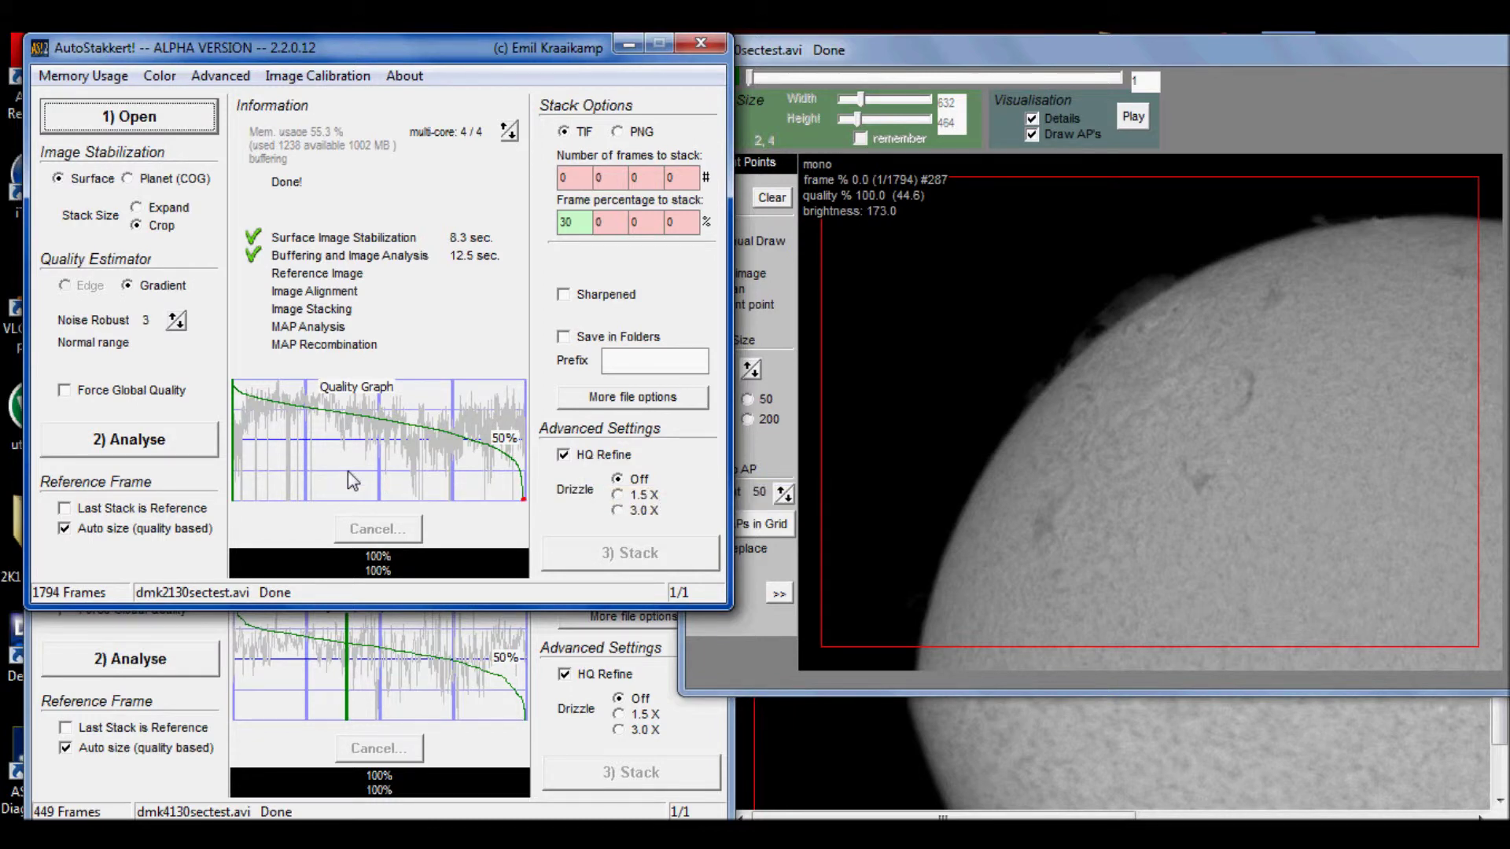
left_click(368, 789)
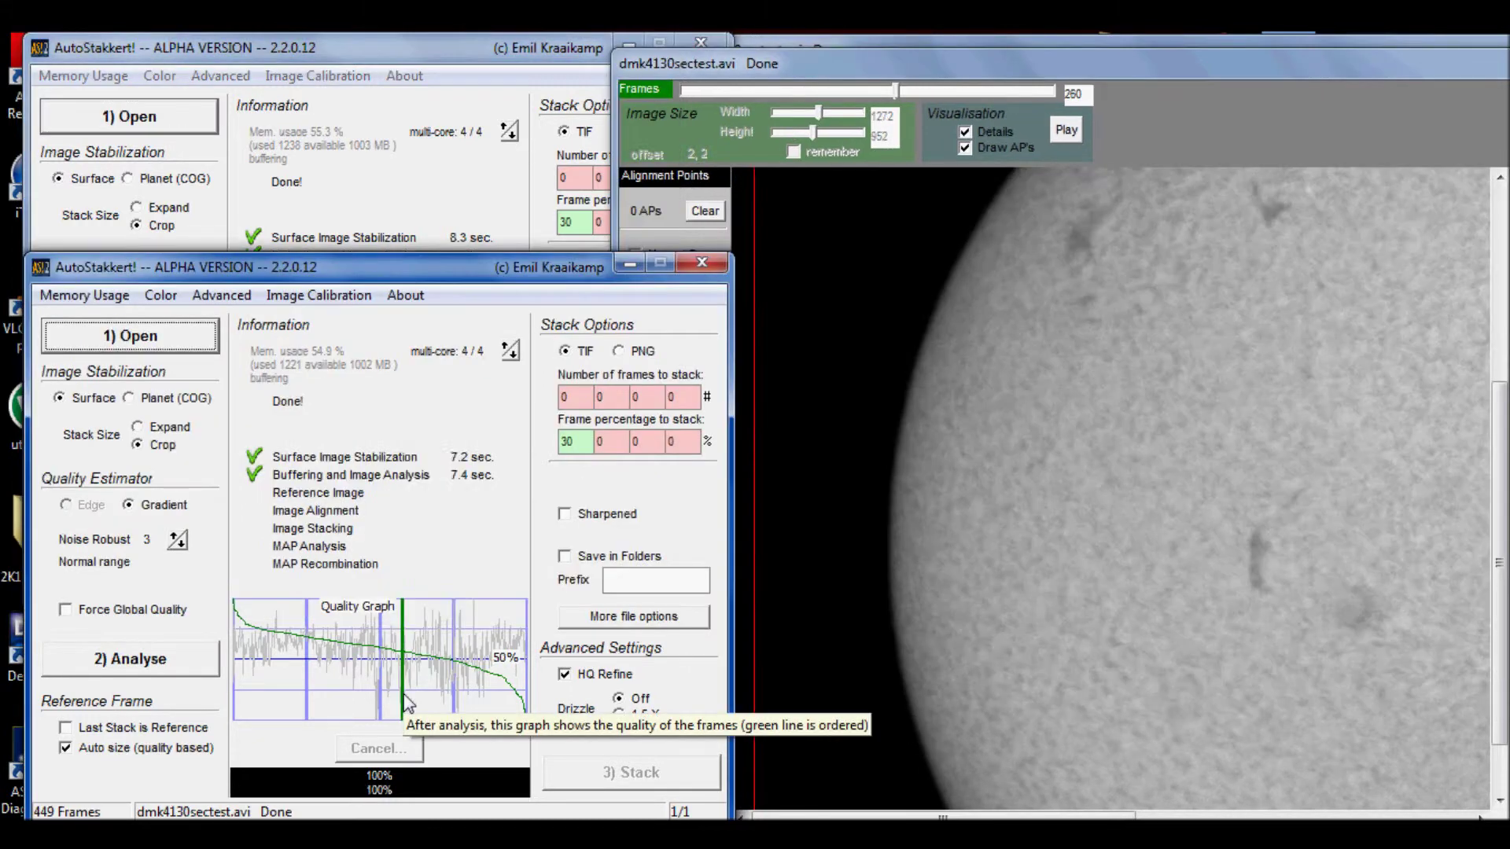
left_click(584, 446)
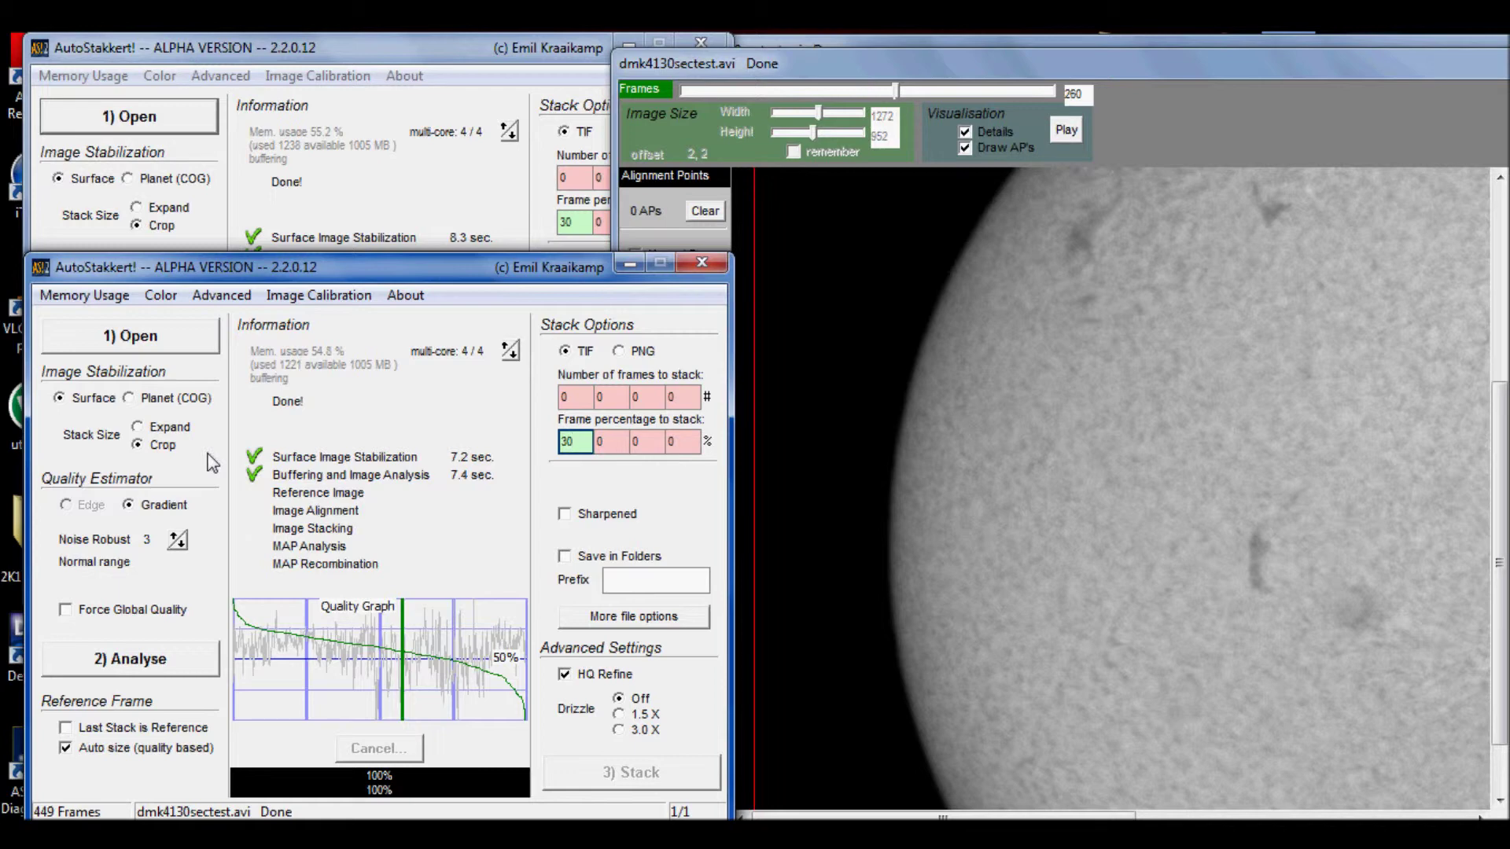
Shift the DMK 41 frame viewer left and scroll to inspect the Sun's right and upper limb
left_click(519, 51)
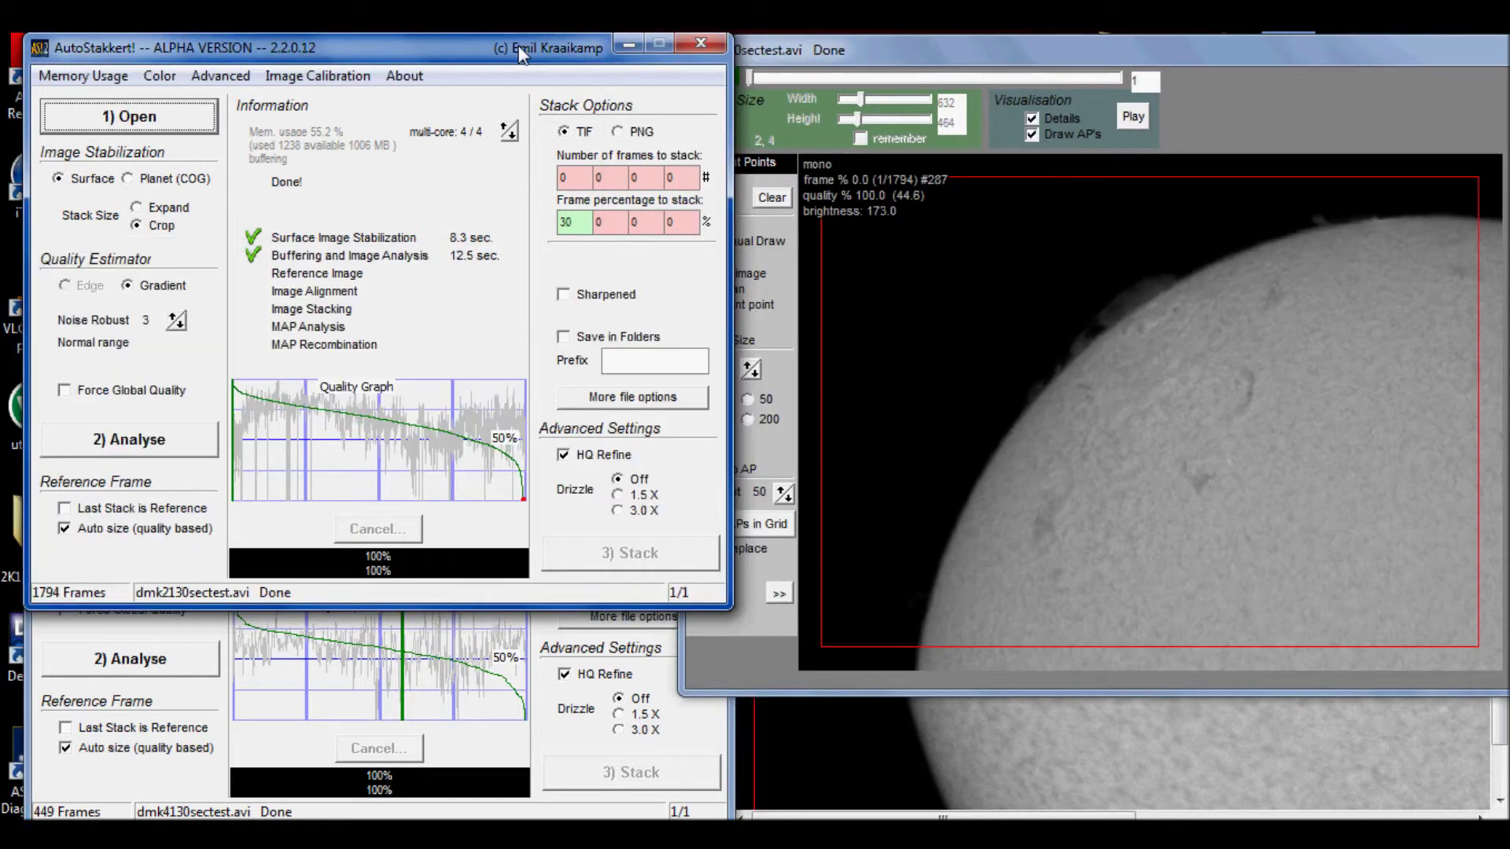
left_click(1133, 308)
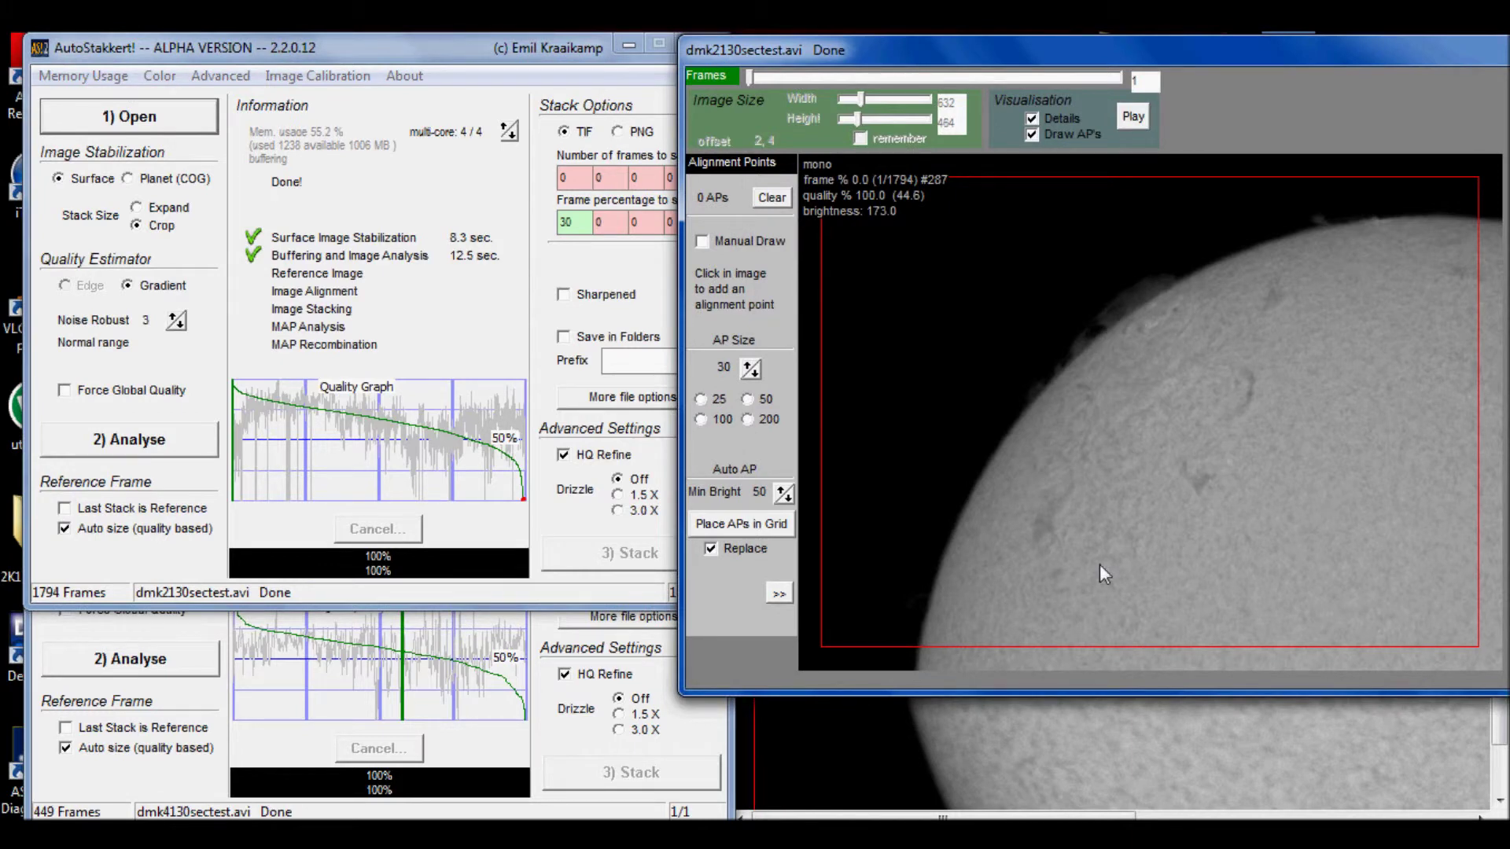
left_click(1014, 744)
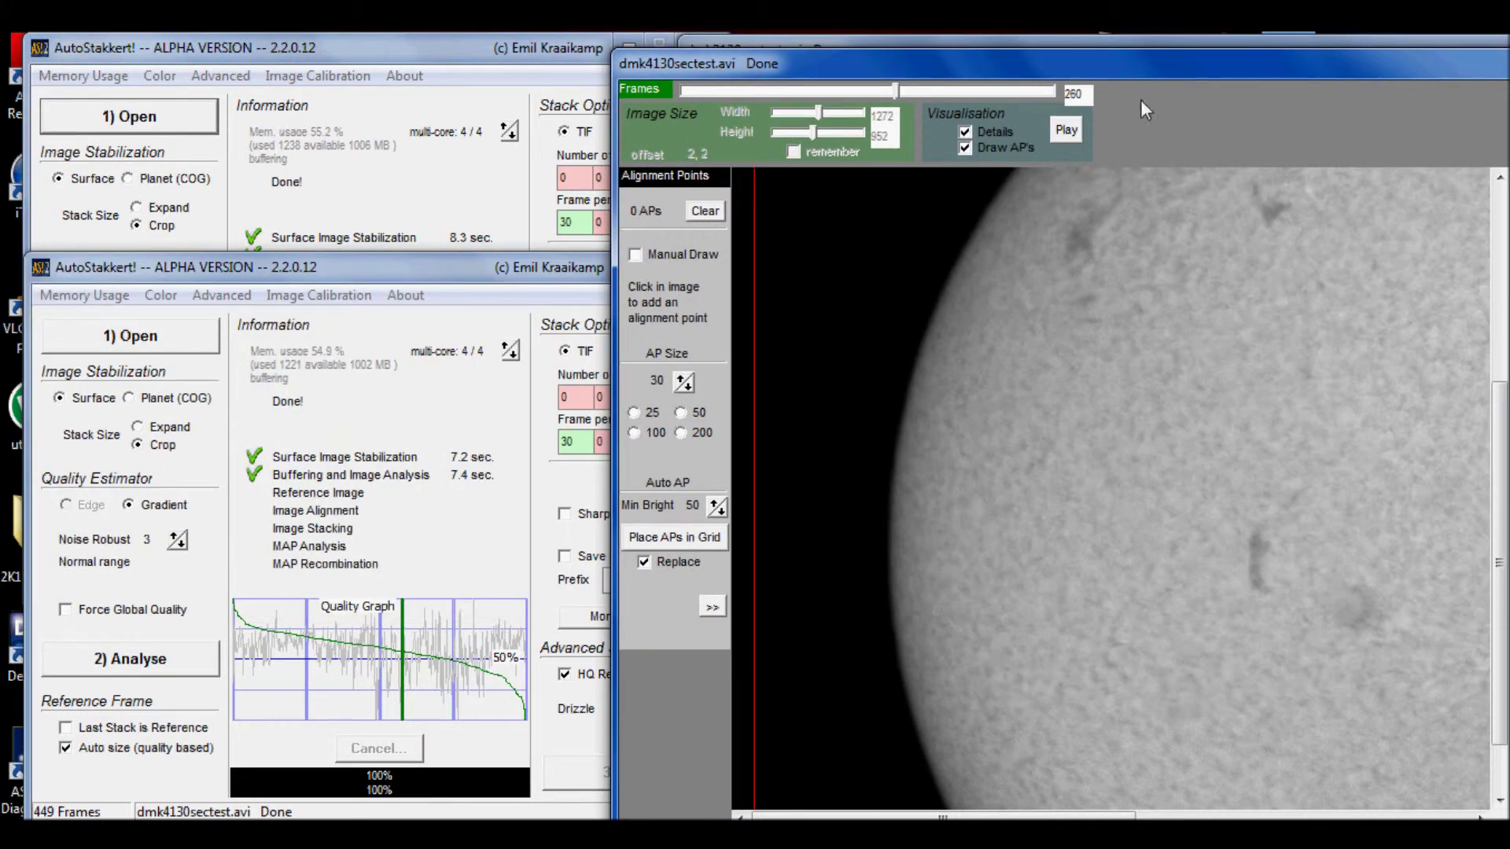
left_click_drag(1138, 53, 952, 30)
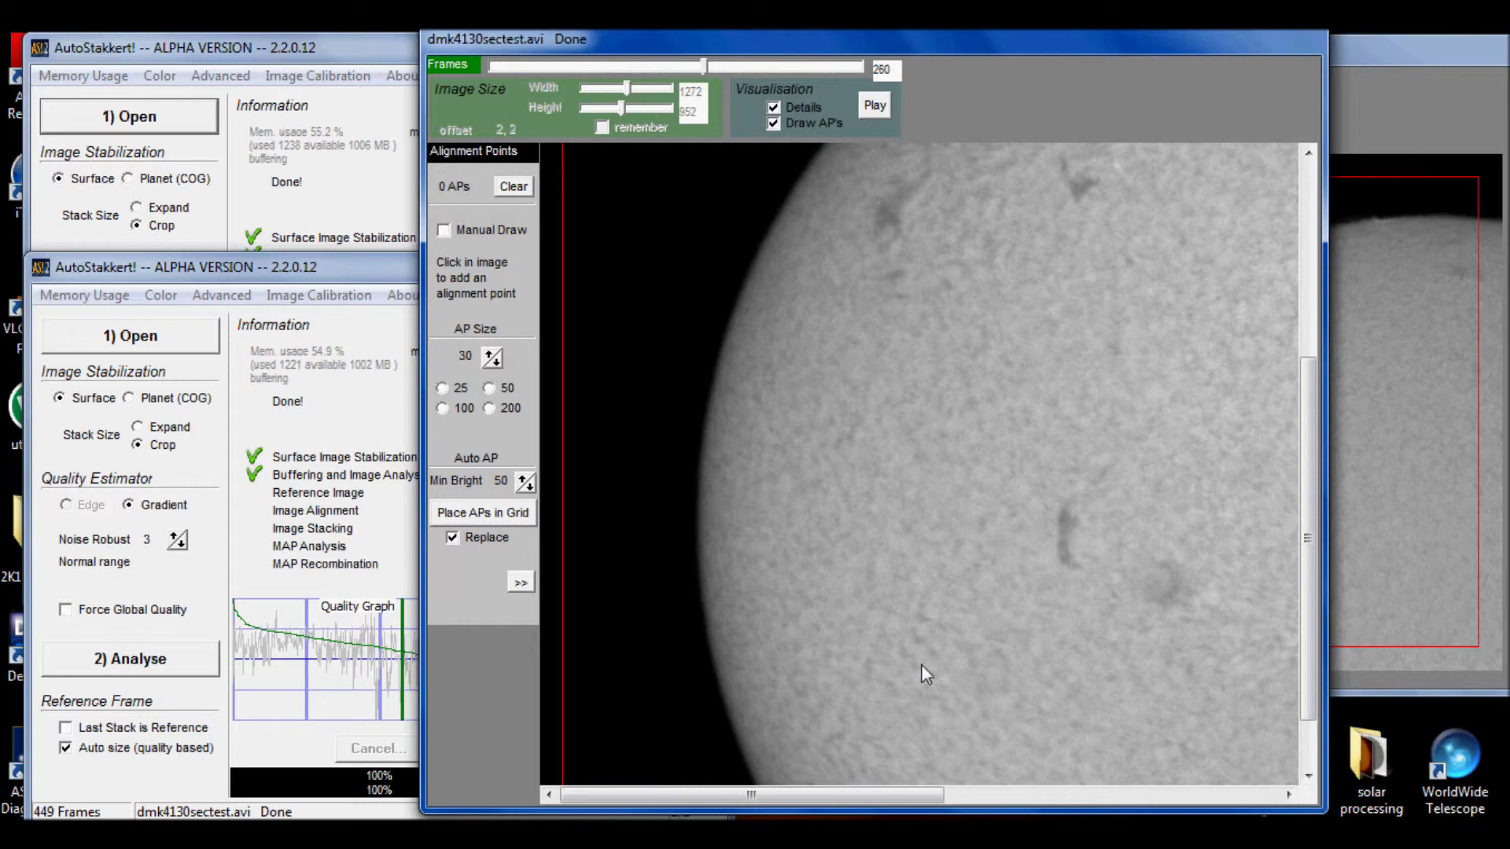
left_click(961, 792)
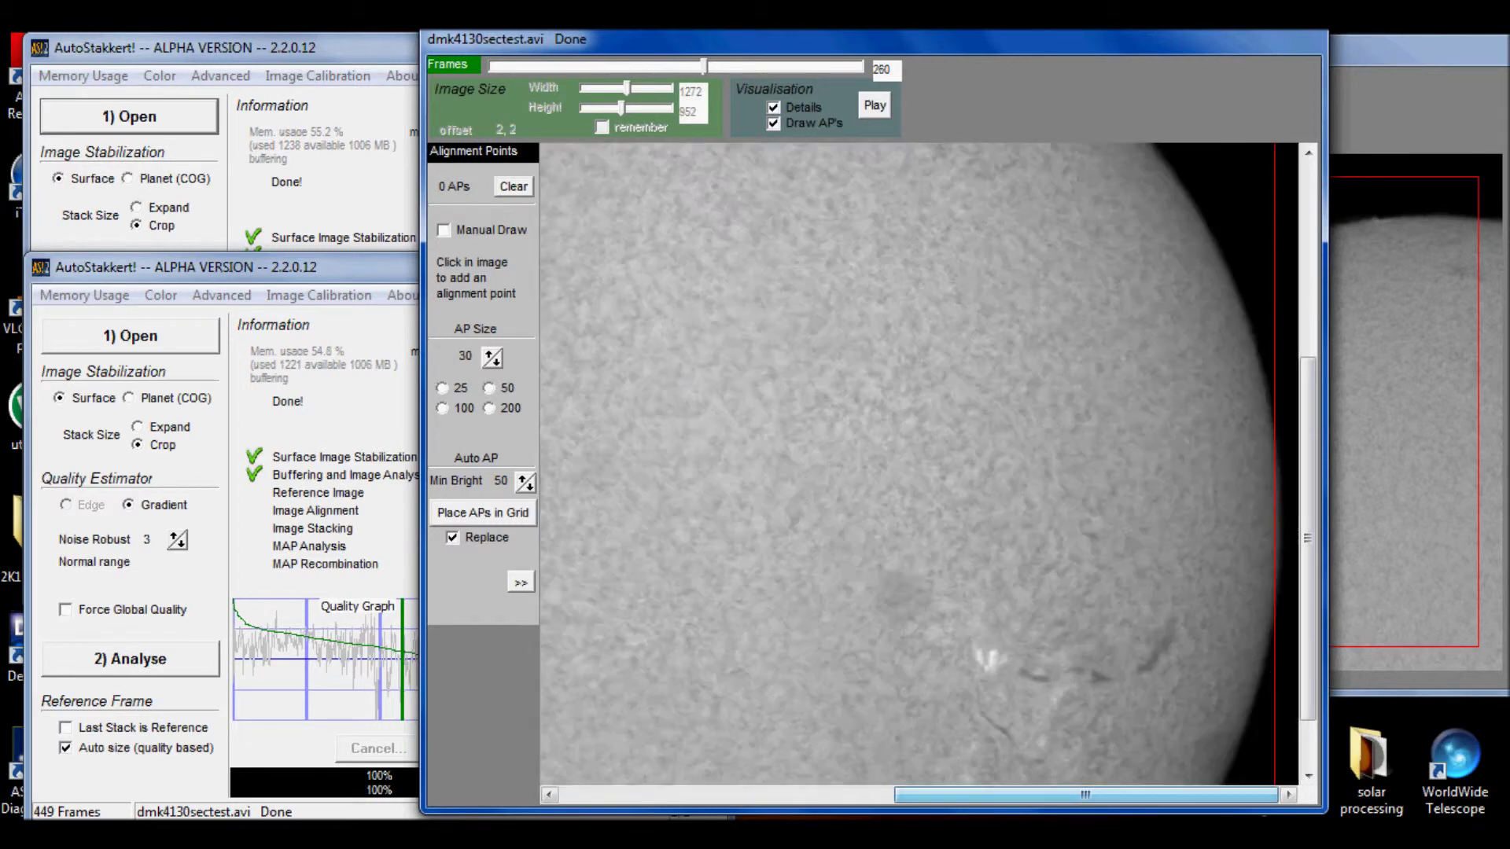
left_click_drag(1327, 541, 1332, 320)
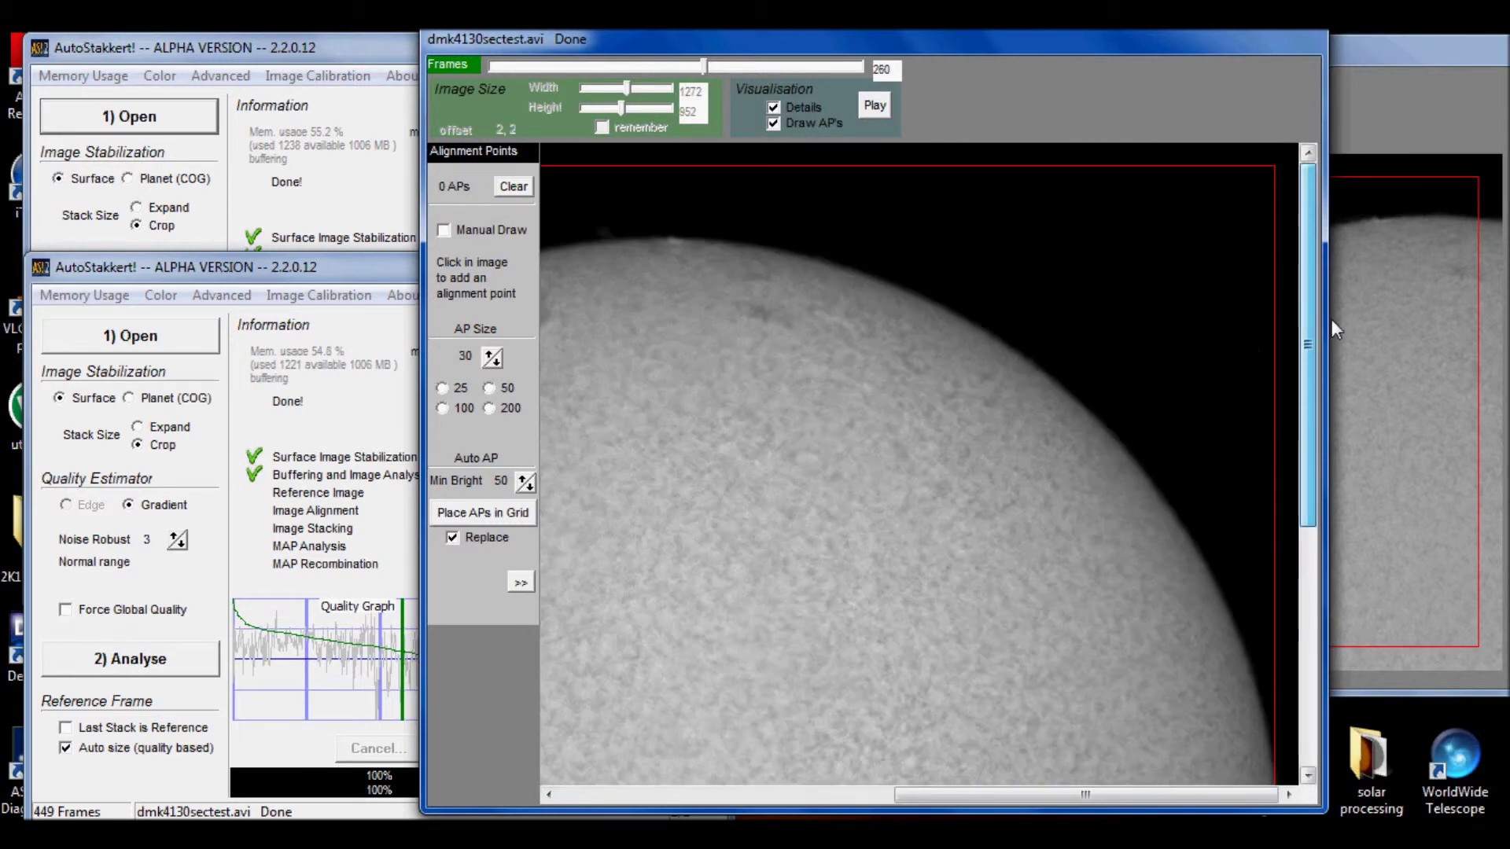
left_click_drag(1030, 793, 703, 742)
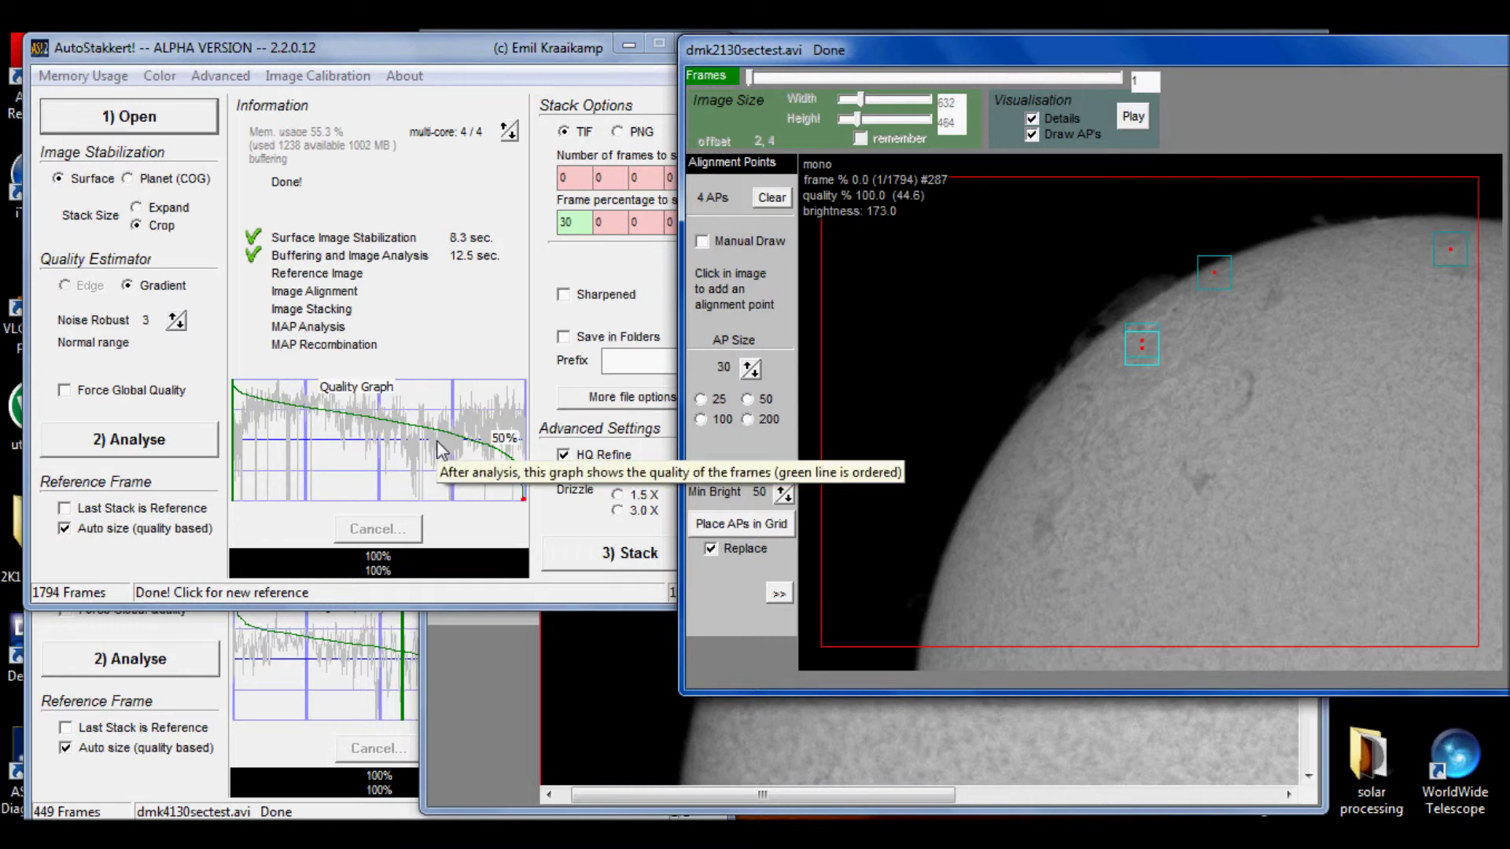
Nudge the DMK 21 (dmk2130sectest.avi) analysis window slightly and bring its frame viewer forward
left_click(552, 63)
mouse_move(552, 59)
left_mouse_down()
mouse_move(537, 45)
mouse_move(540, 62)
left_mouse_up()
left_click(861, 153)
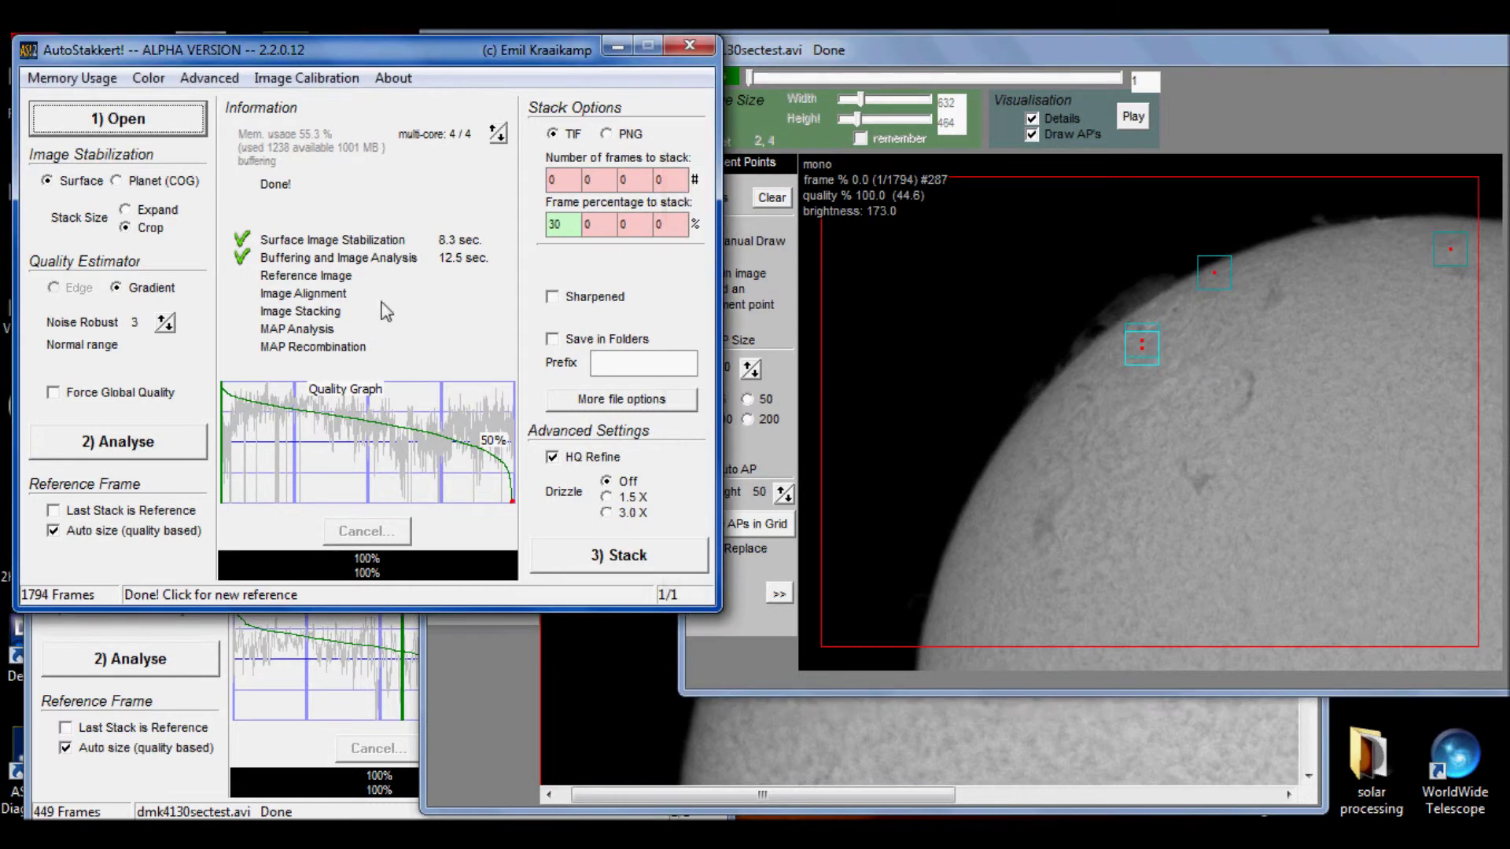
Raise the DMK 41 analysis, move its dmk4130 frame viewer to the lower right, and bring DMK 21 back
left_click(361, 640)
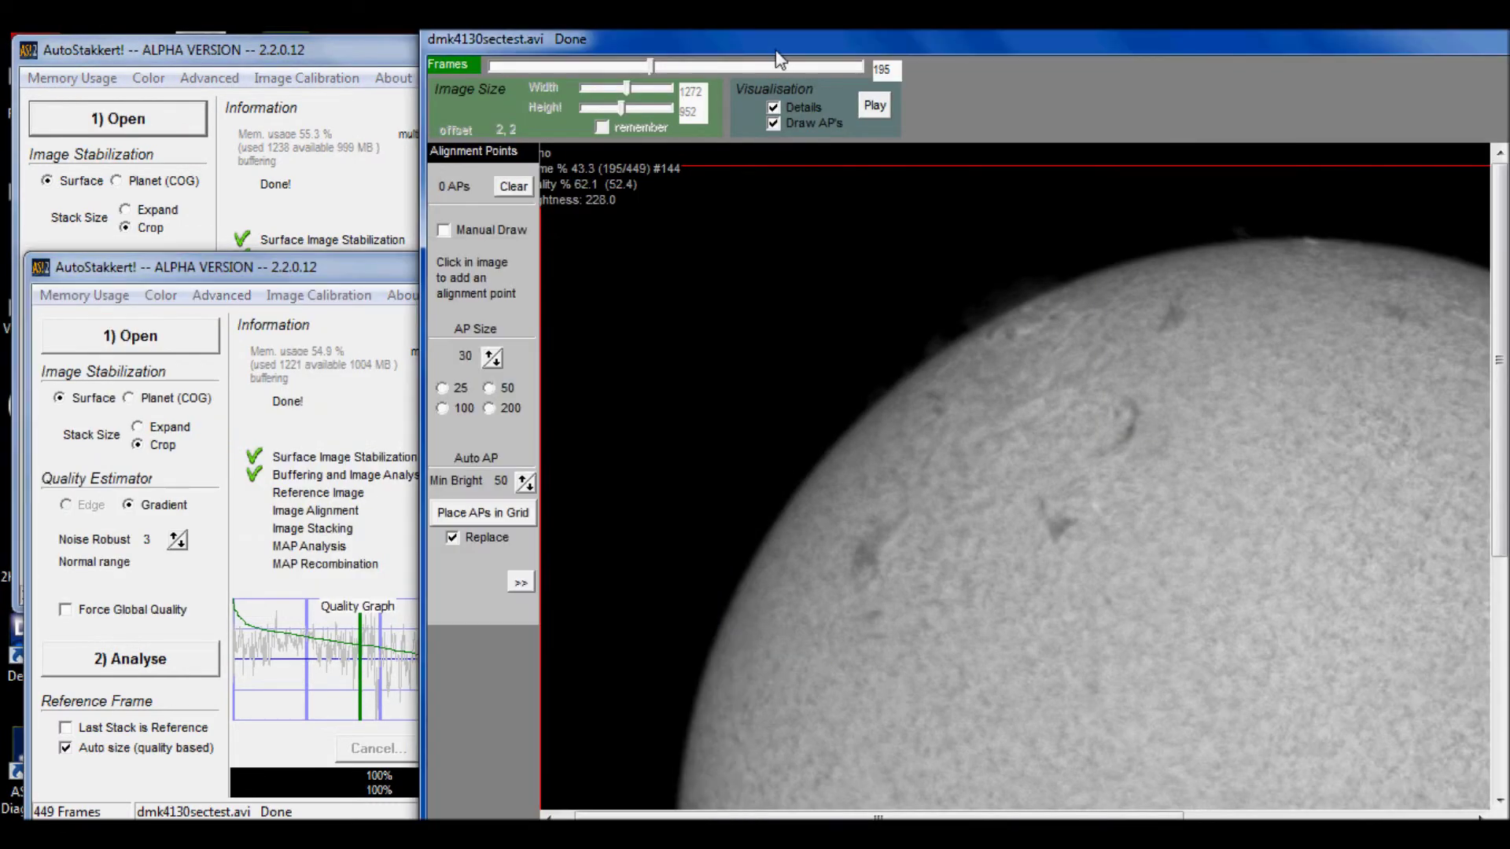
mouse_move(780, 49)
left_mouse_down()
mouse_move(1000, 46)
mouse_move(1355, 245)
left_mouse_up()
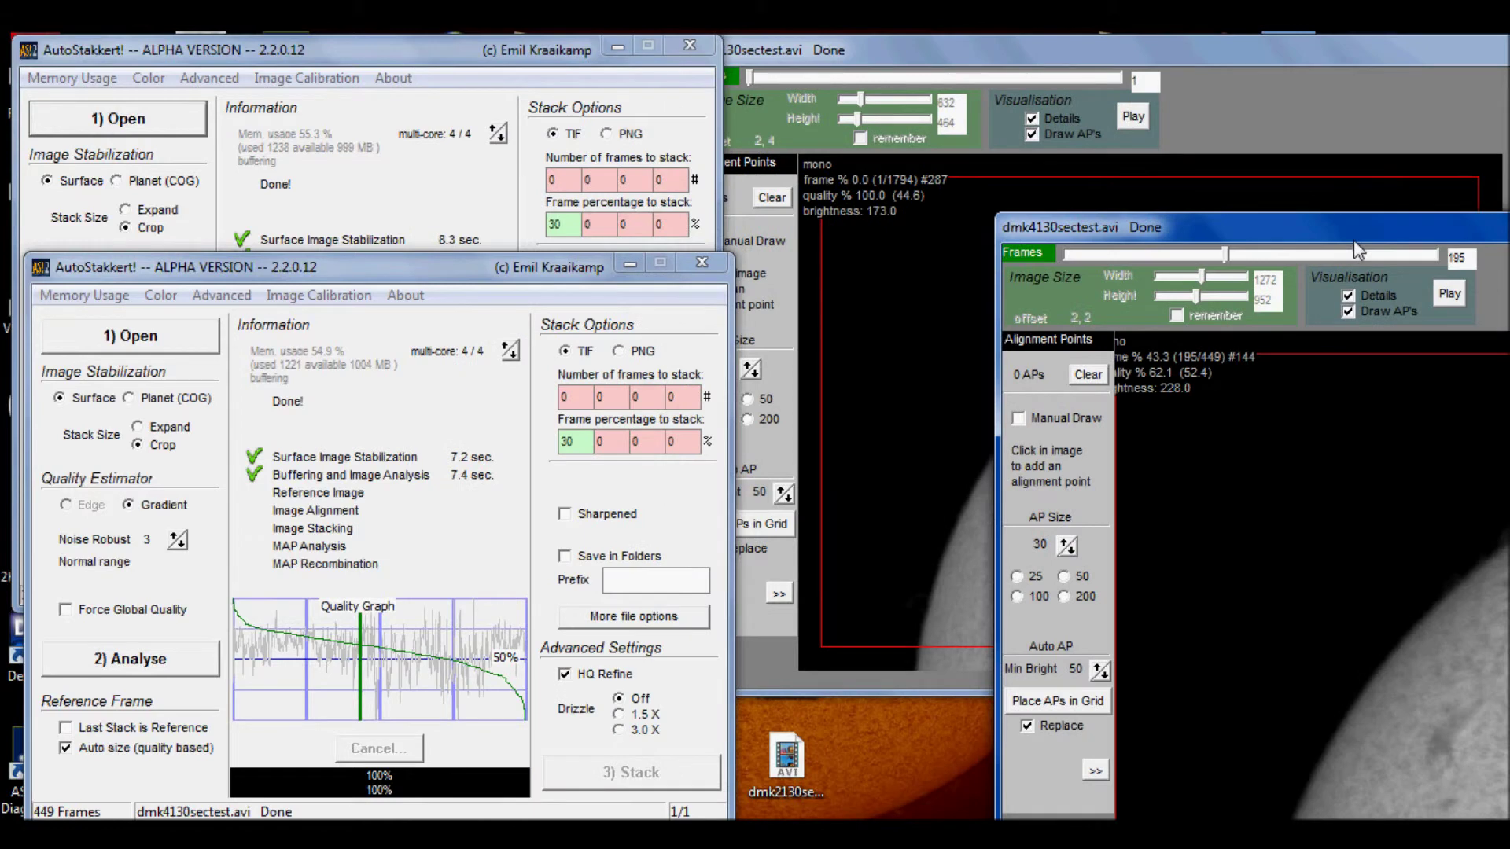
left_click(403, 149)
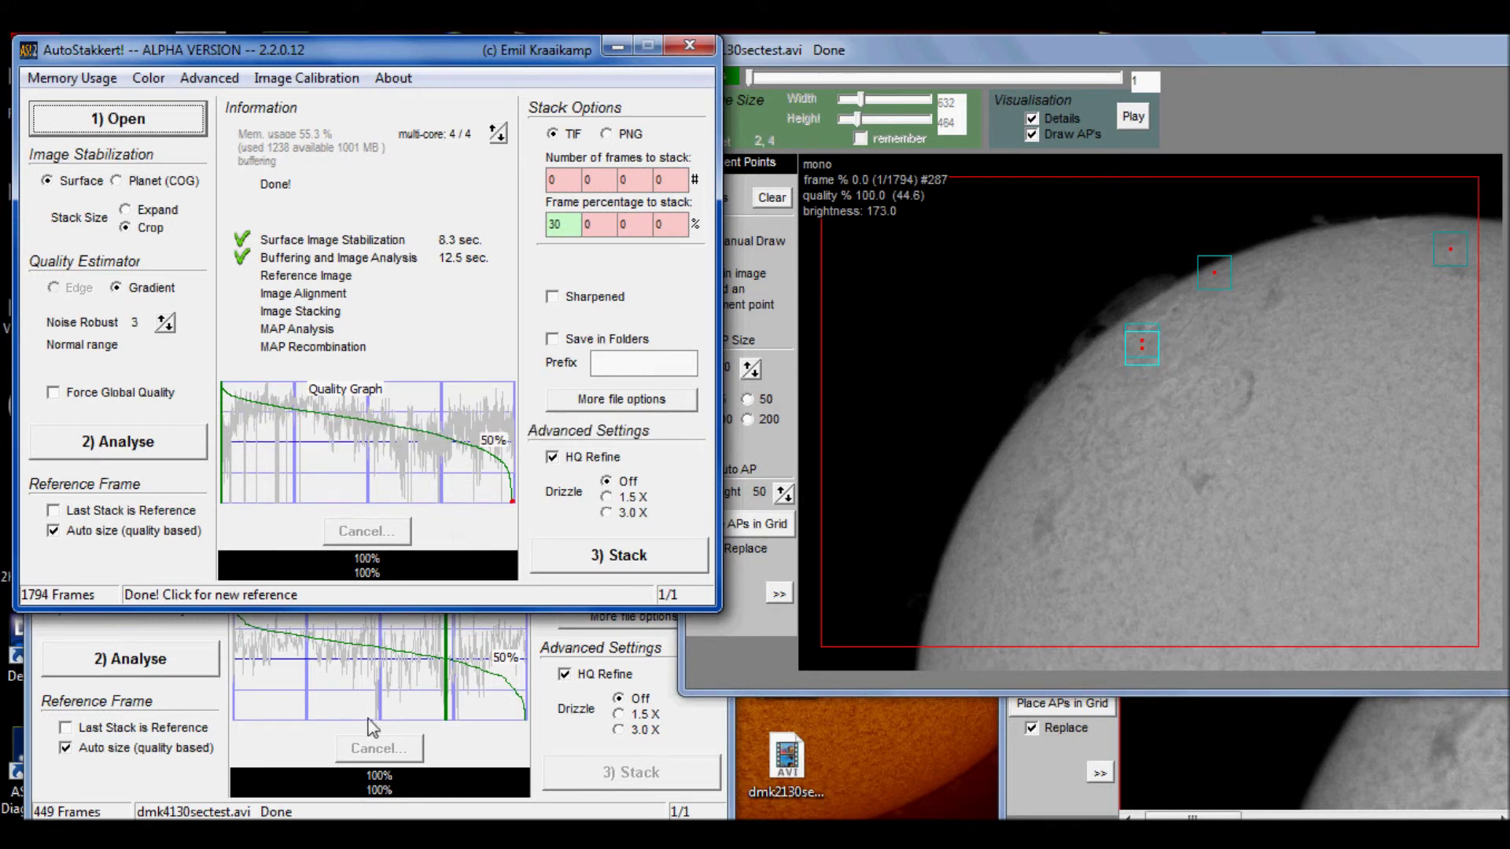
Alternate between the two analyses, then preview DMK 41 frame 368 from its quality graph
left_click(429, 700)
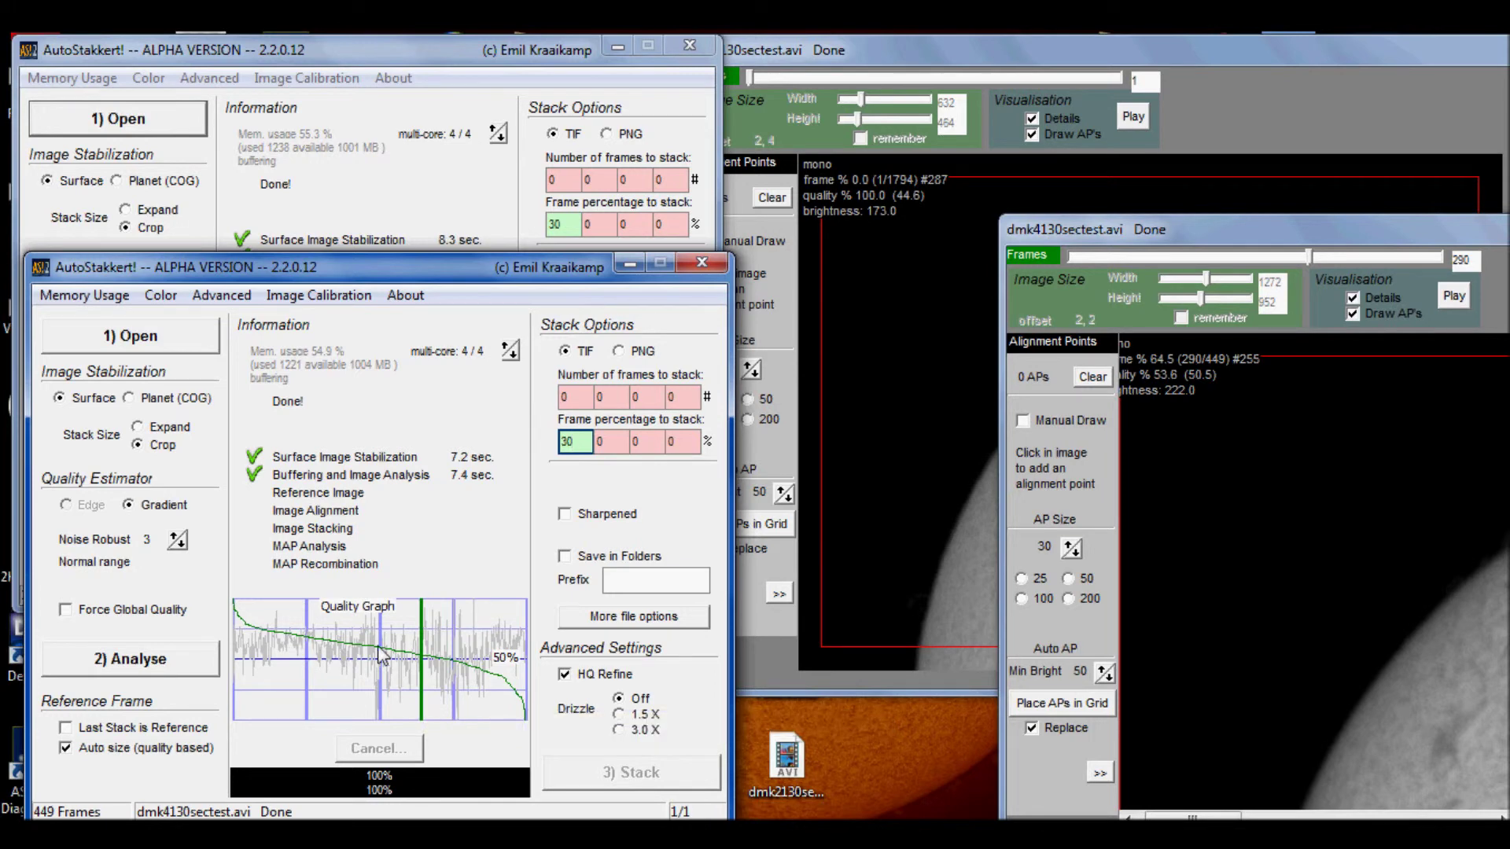
left_click(447, 197)
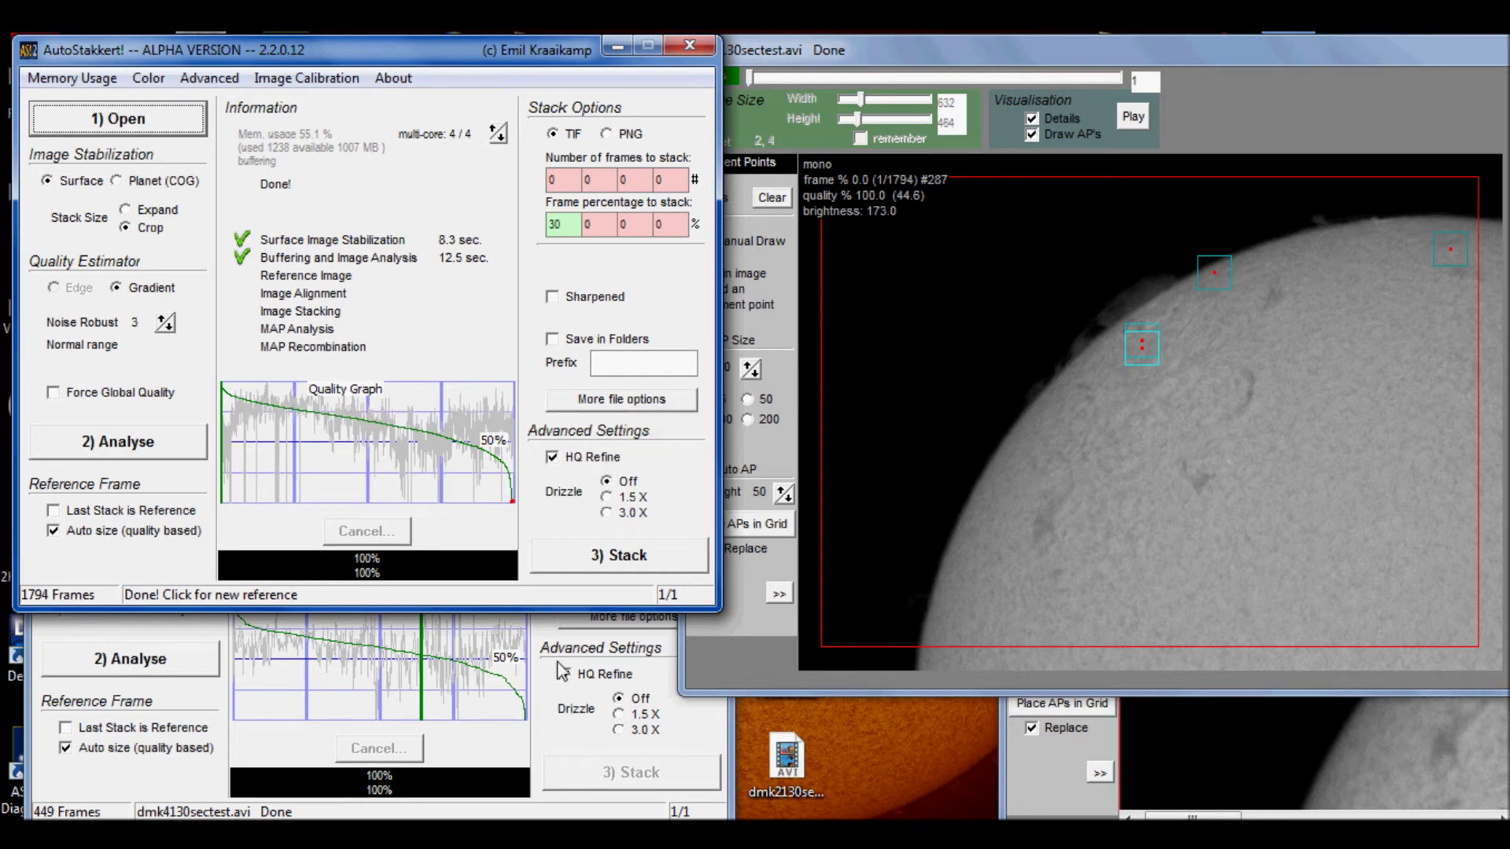
left_click(478, 663)
left_click(474, 659)
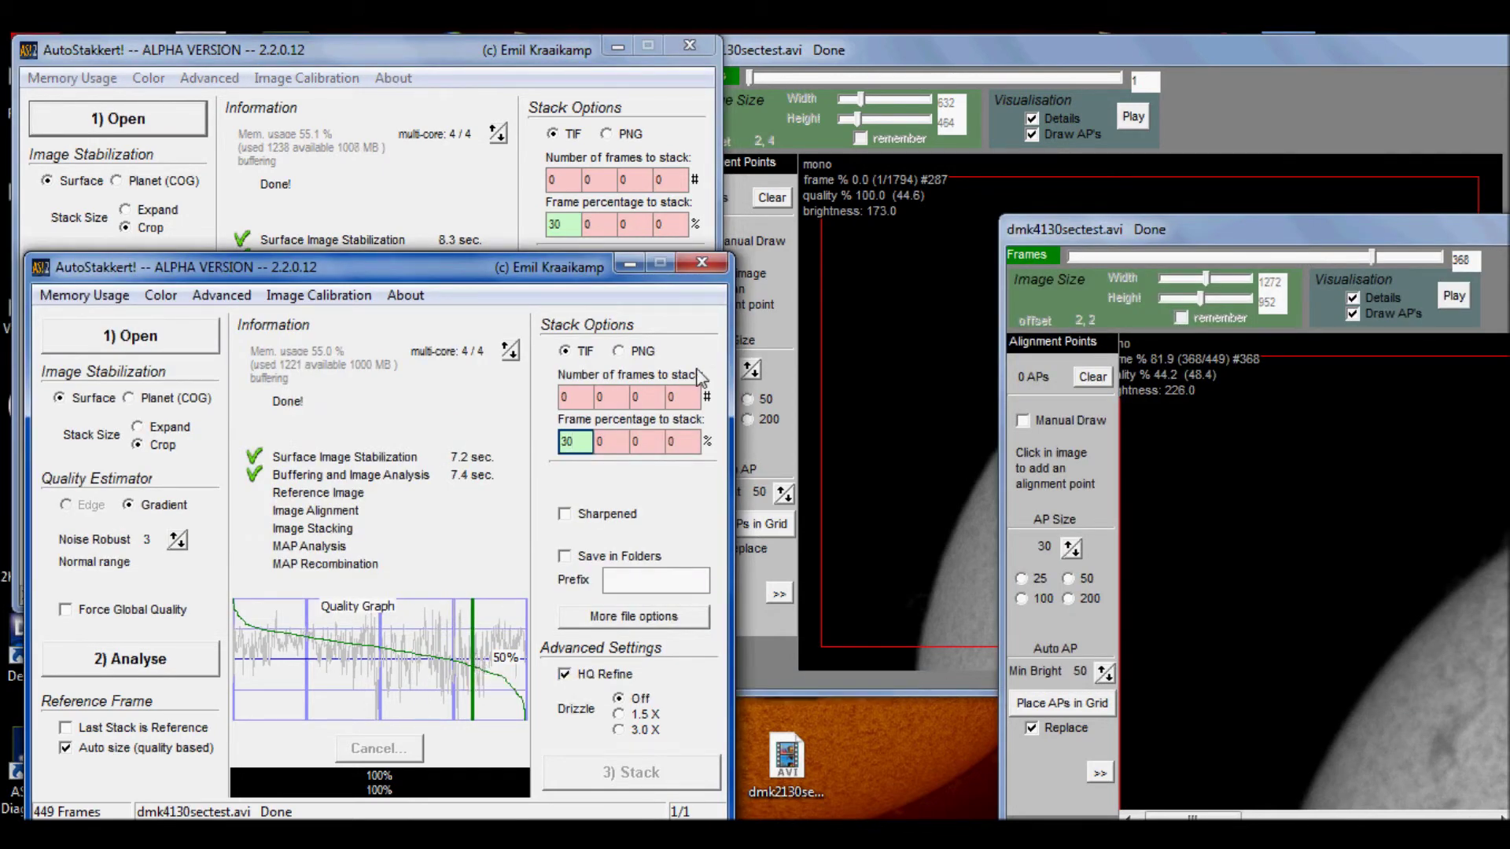
Sample several frames on the DMK 41 quality graph, alternating with the DMK 21 analysis
left_click(474, 170)
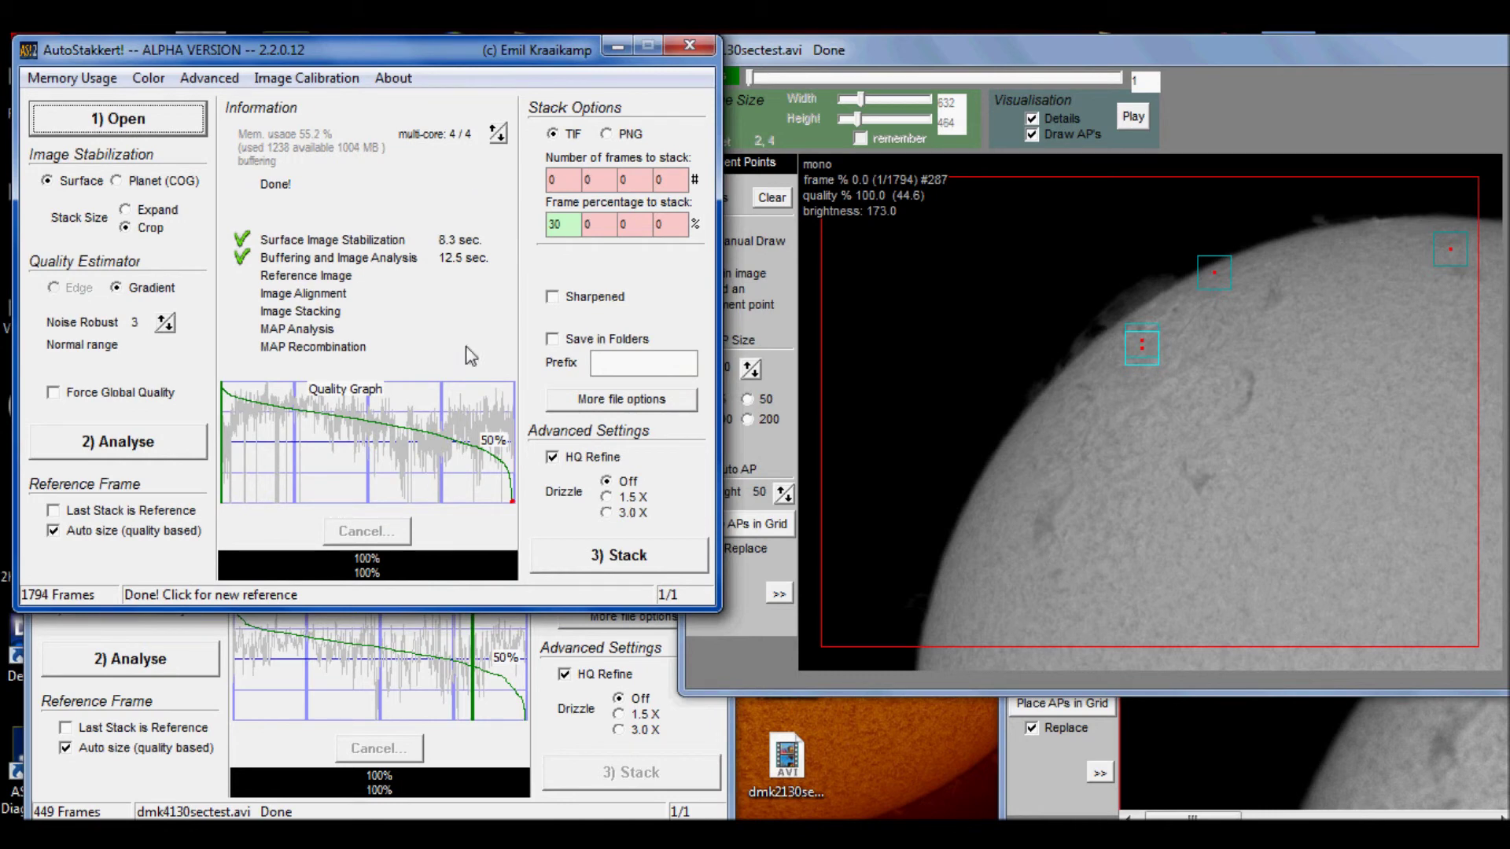
left_click(414, 639)
left_click(406, 191)
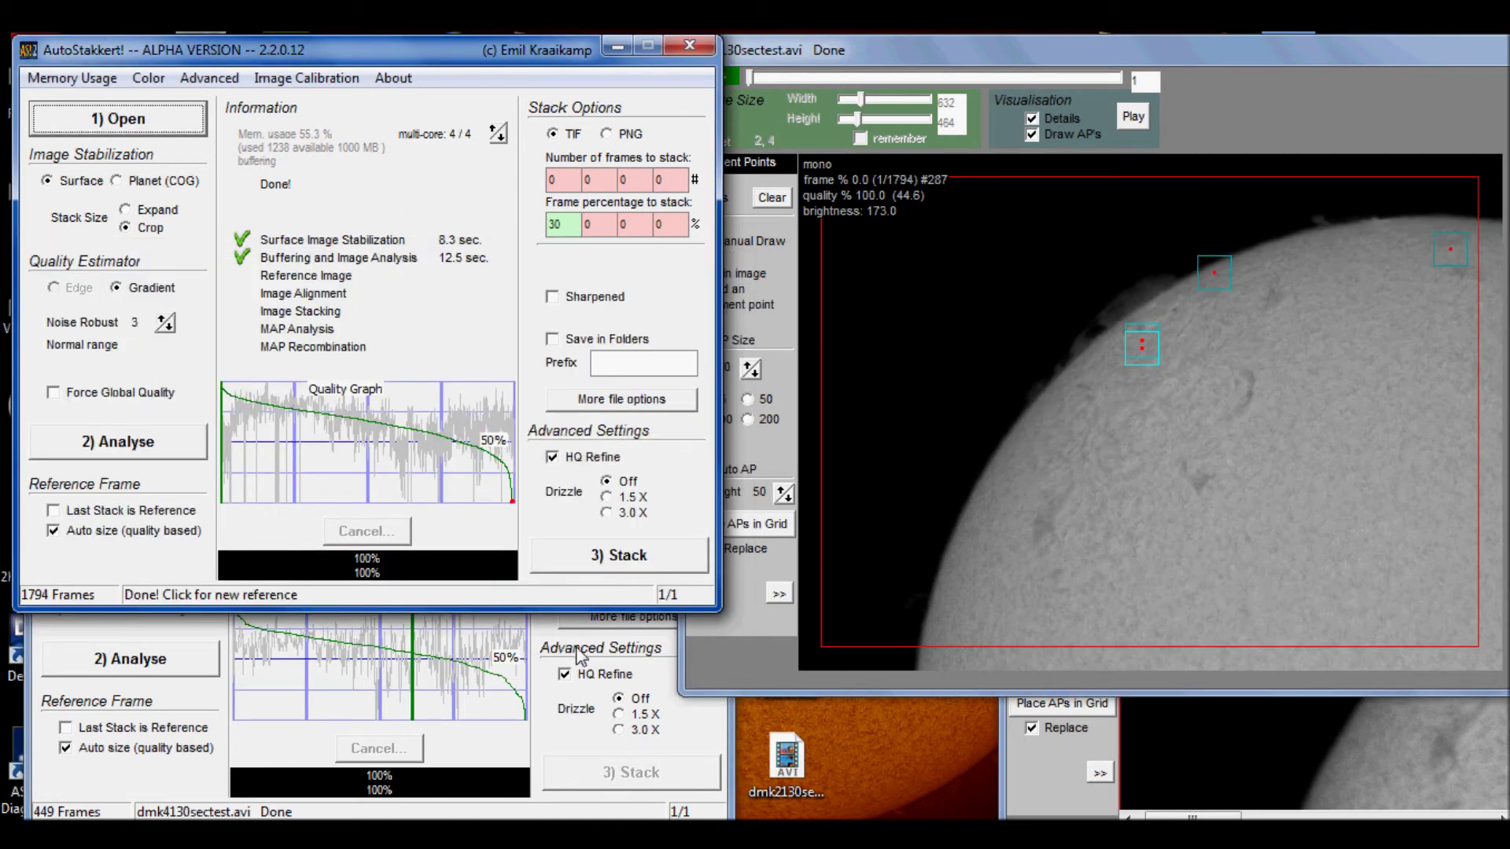
left_click(461, 660)
left_click(437, 177)
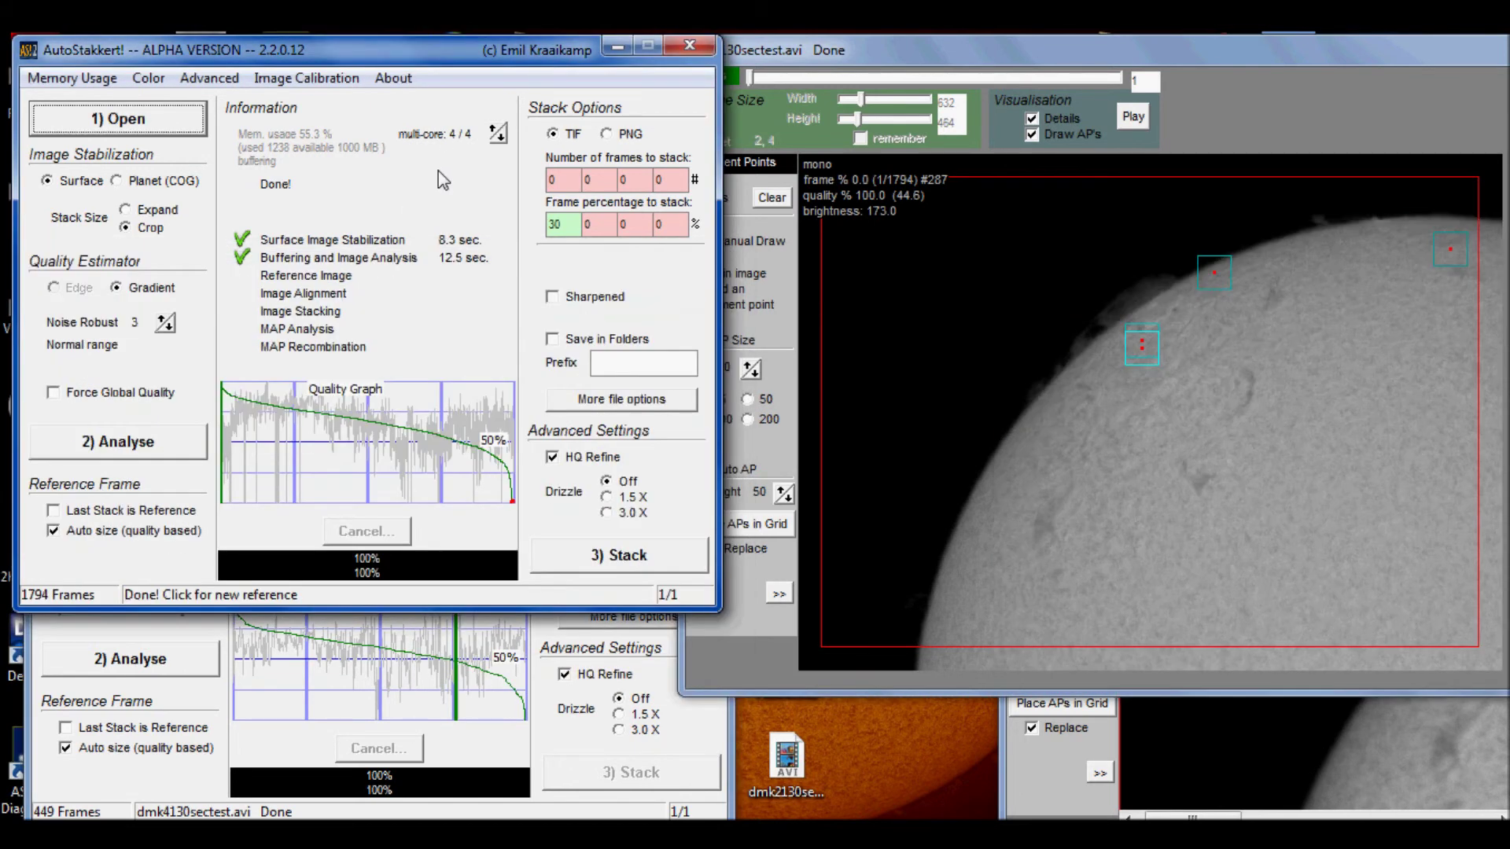
Preview DMK 41 frame 321, move its viewer up beside the graph, and bring DMK 21 forward
left_click(508, 612)
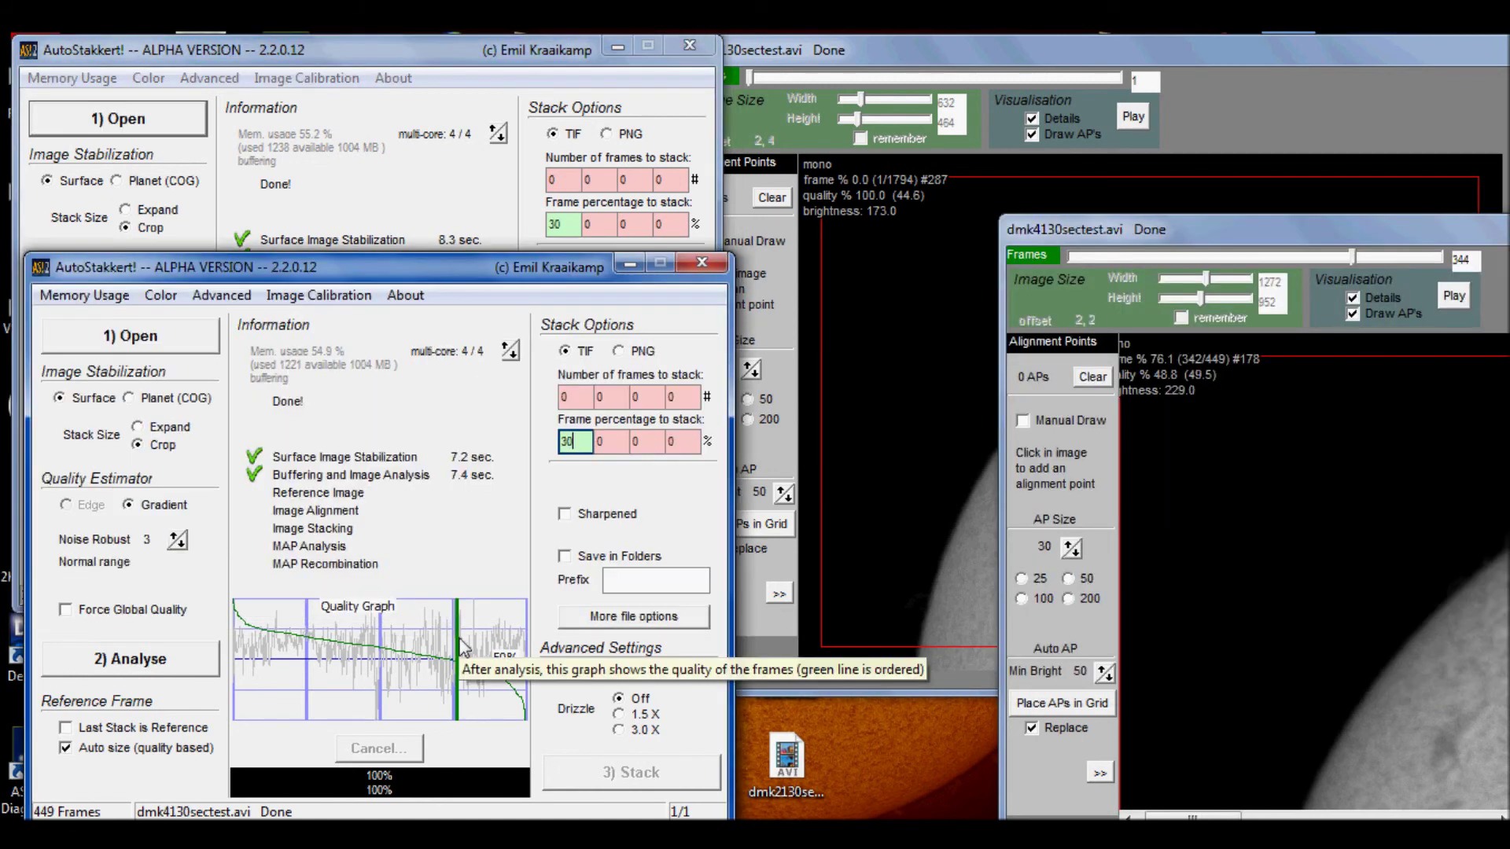
left_click(417, 186)
left_click(486, 710)
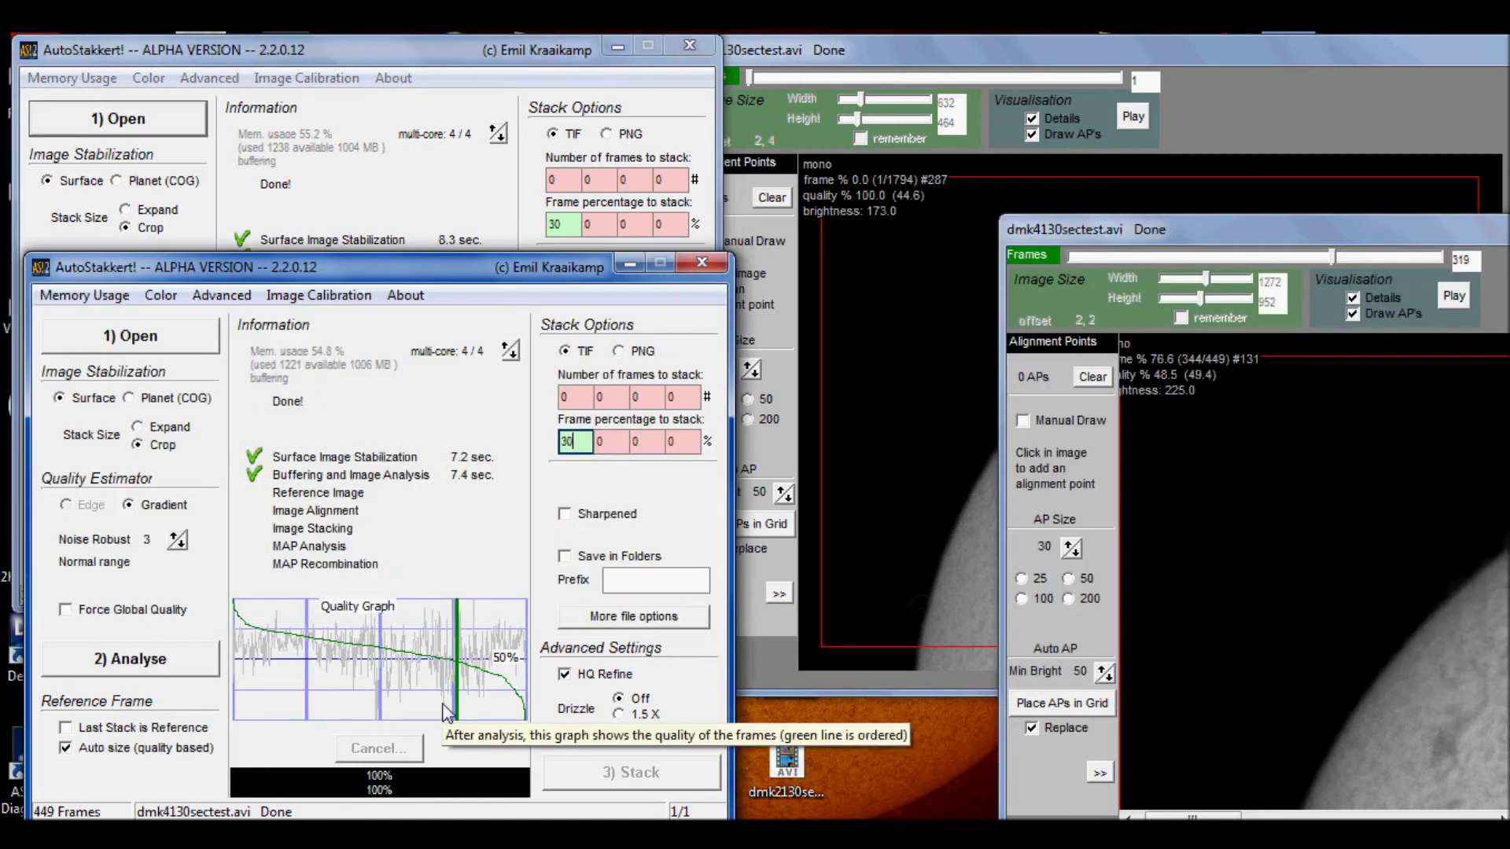
left_click(442, 200)
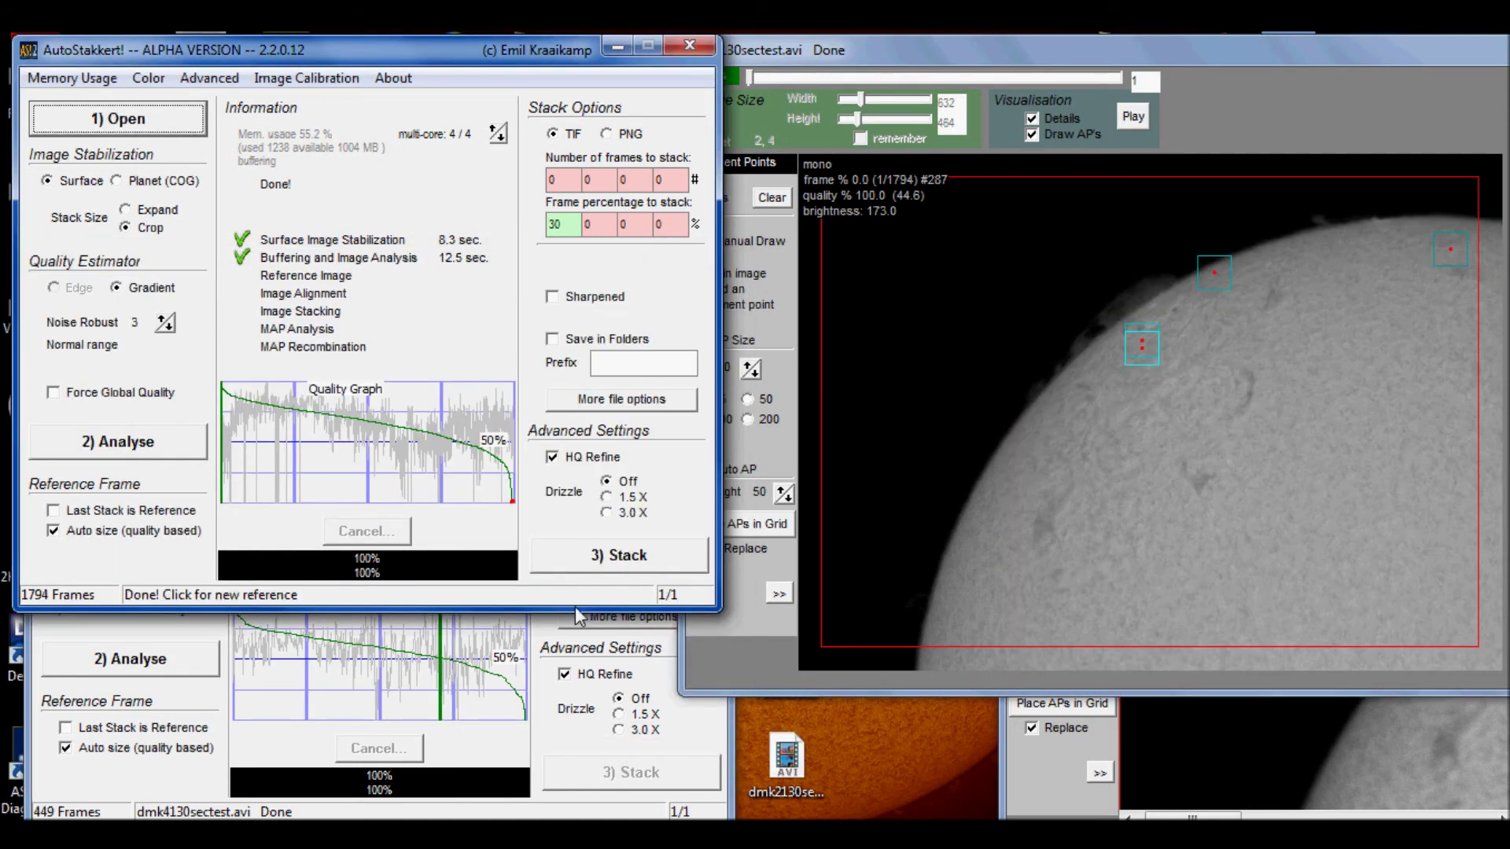
left_click(447, 647)
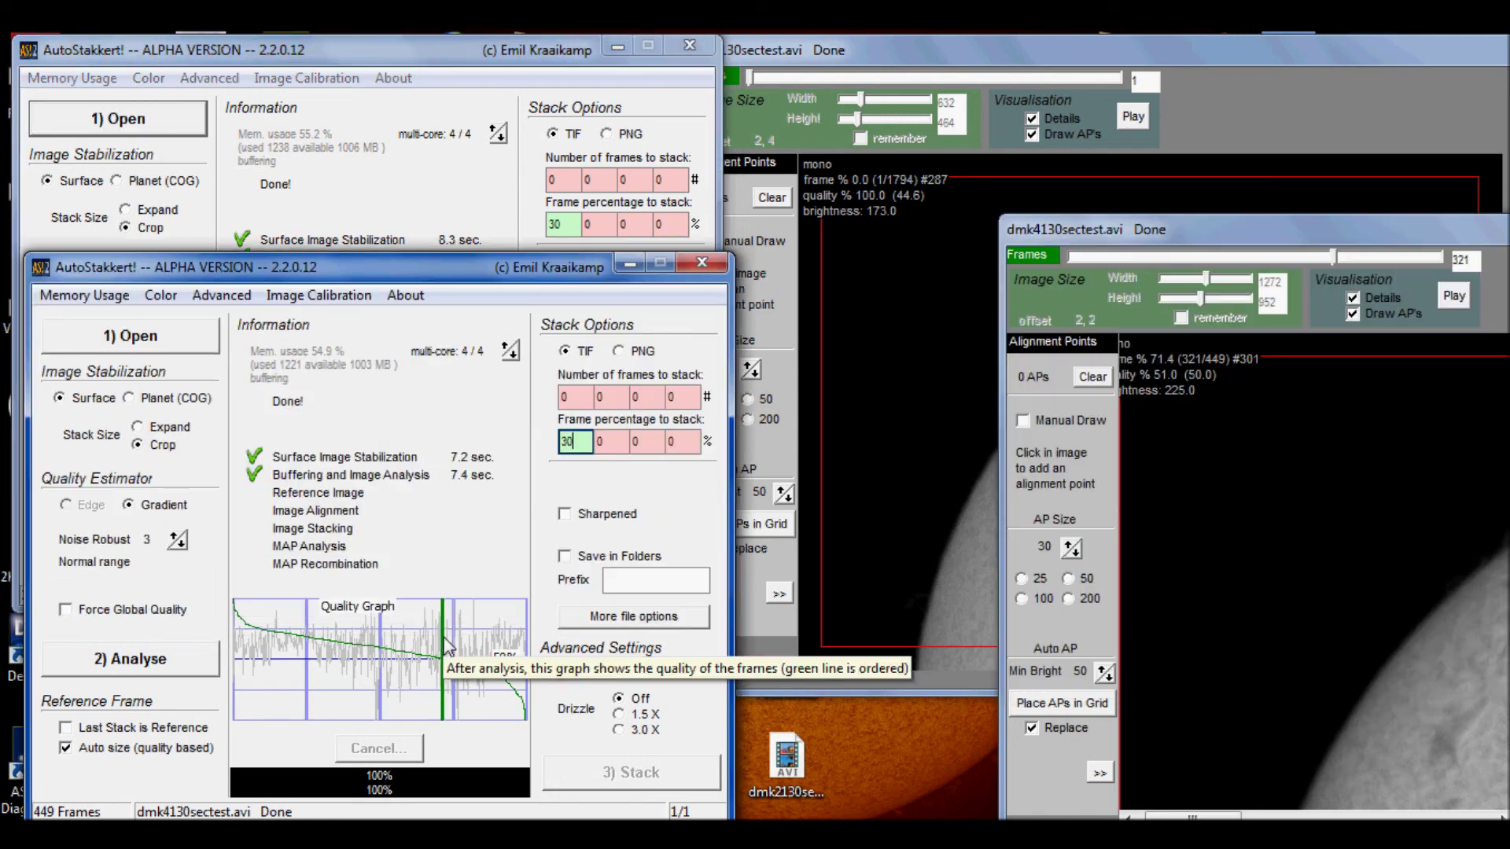
mouse_move(1211, 234)
left_mouse_down()
mouse_move(737, 135)
mouse_move(1214, 205)
left_mouse_up()
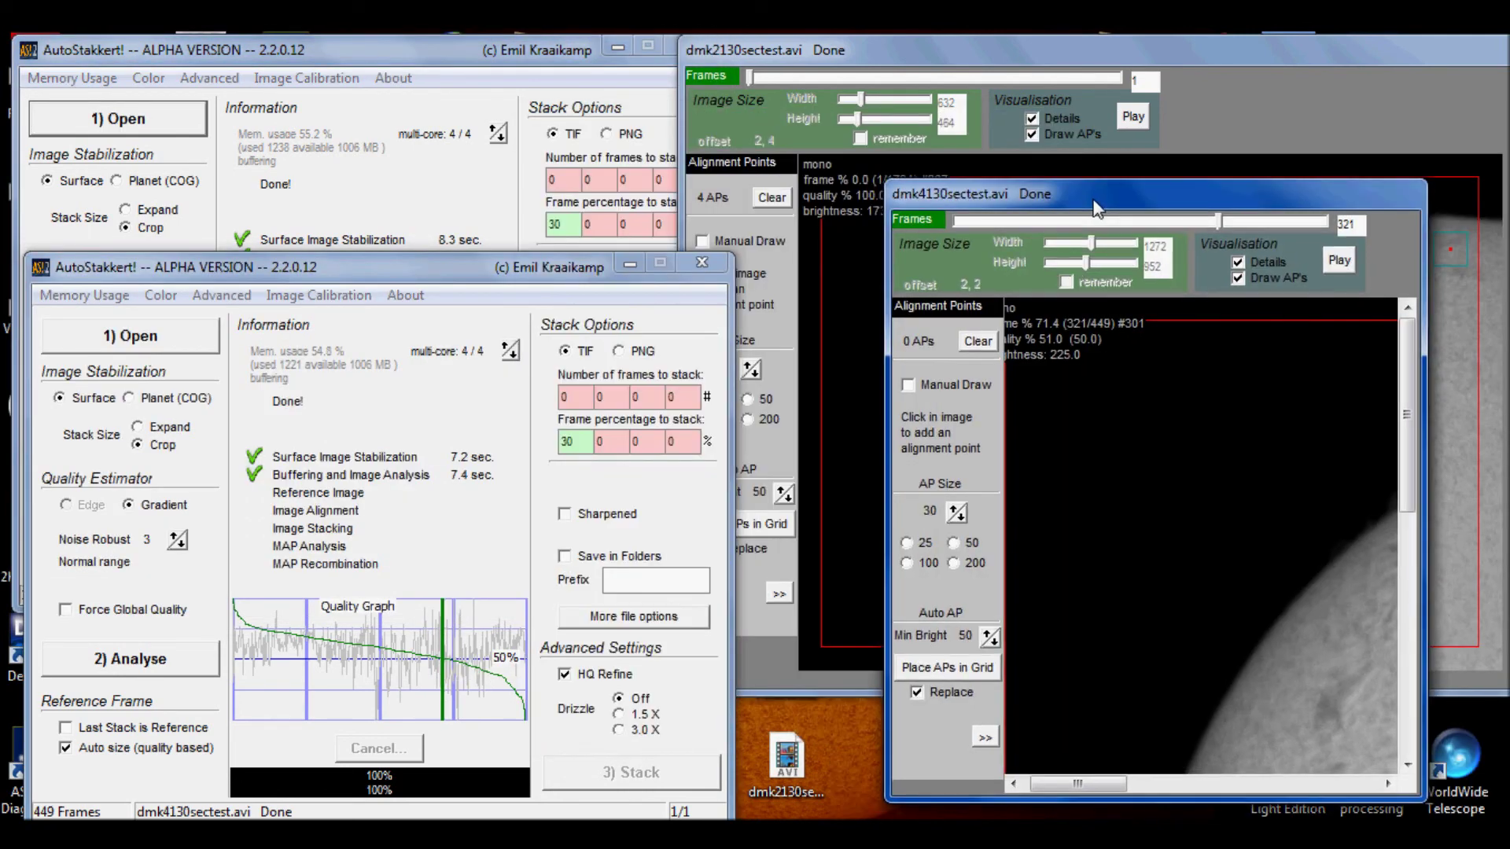
left_click(497, 50)
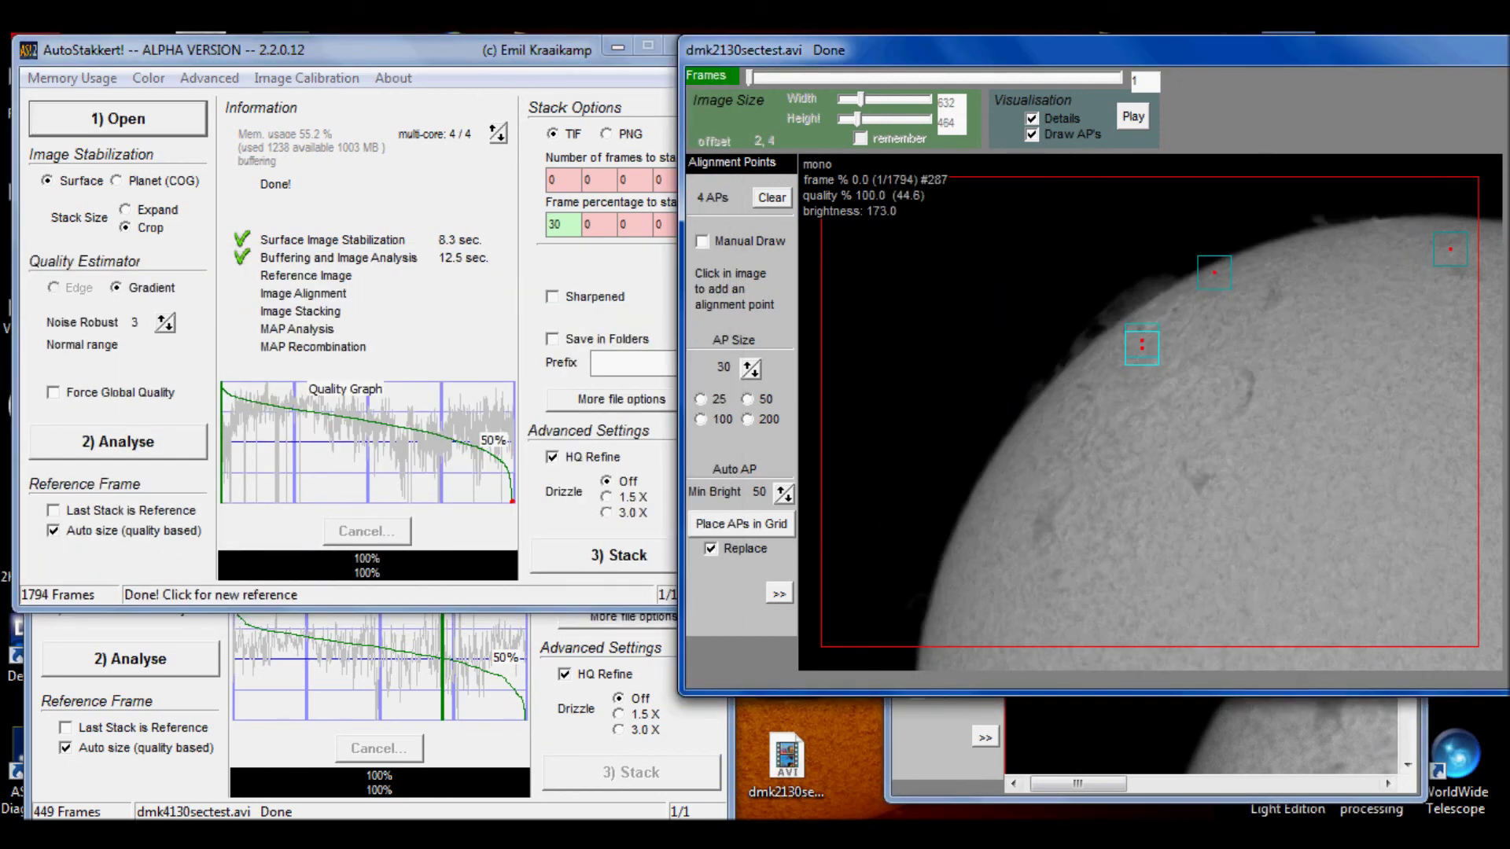